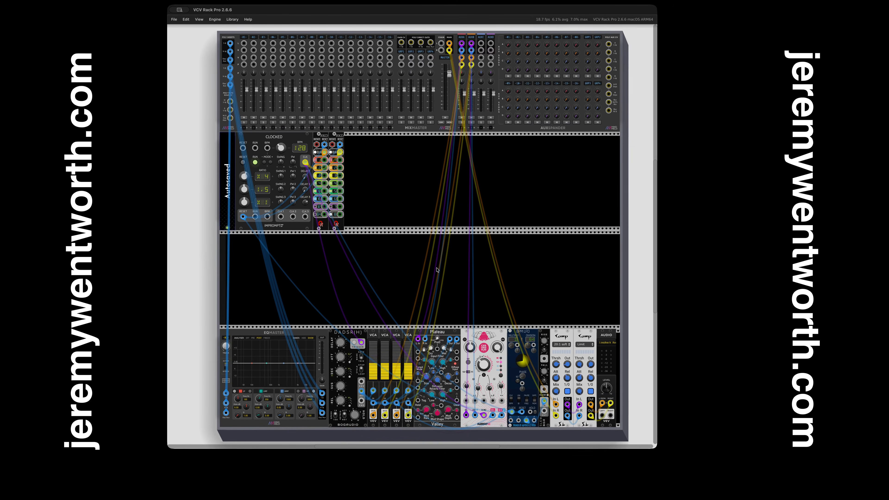
{"action": "scroll", "coordinate": [437, 270], "scroll_direction": "up", "scroll_amount": 1}
{"action": "left_click_drag", "start_coordinate": [444, 268], "coordinate": [438, 272]}
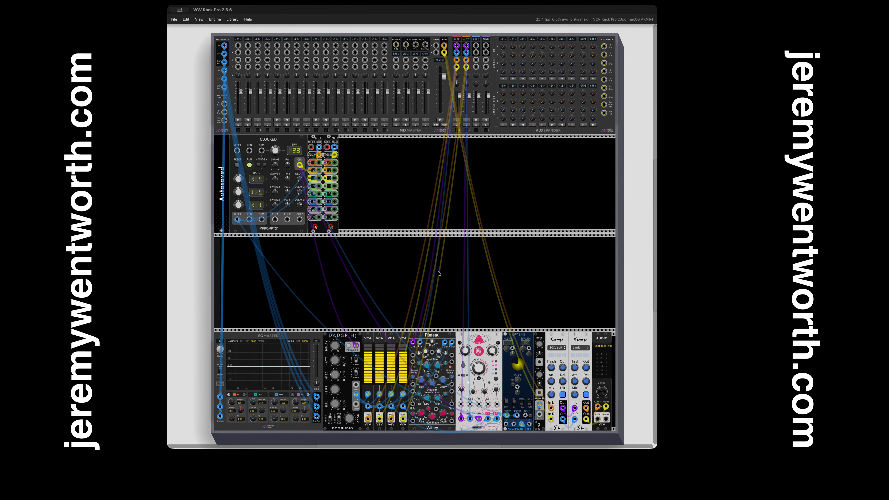
{"action": "scroll", "coordinate": [437, 272], "scroll_direction": "down", "scroll_amount": 1}
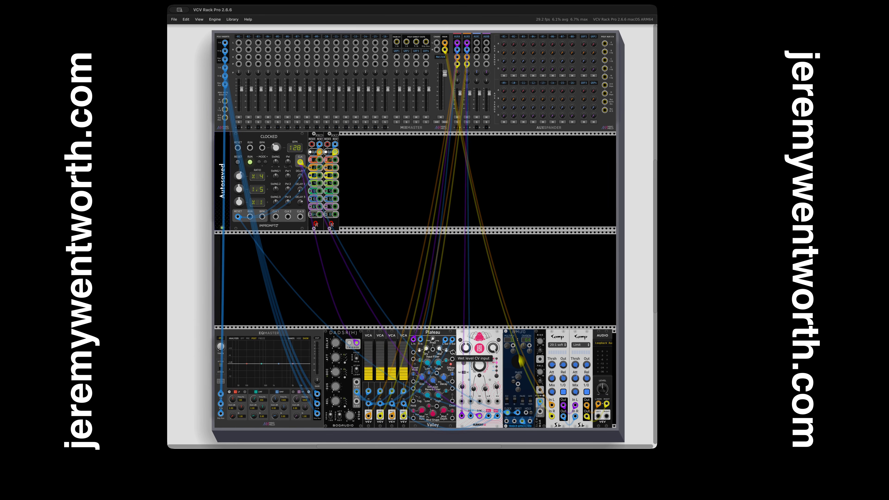
{"action": "left_click_drag", "start_coordinate": [518, 325], "coordinate": [574, 347]}
{"action": "left_click", "coordinate": [543, 319]}
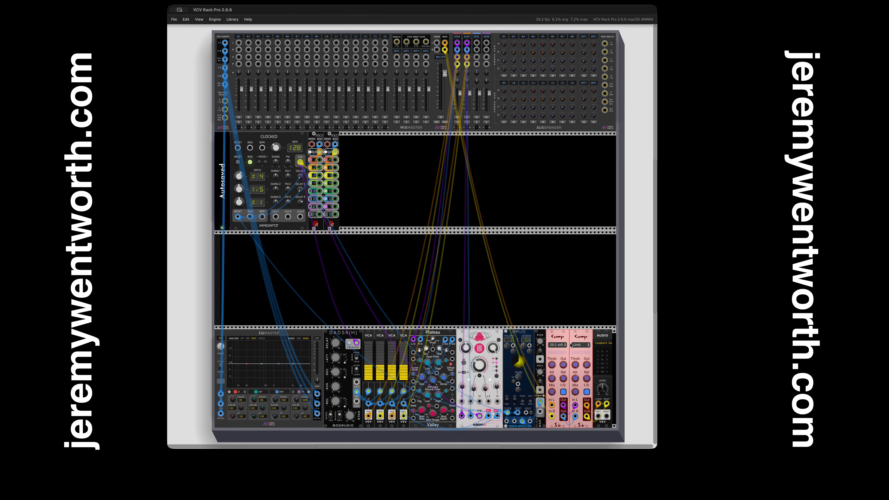
{"action": "left_click", "coordinate": [572, 321]}
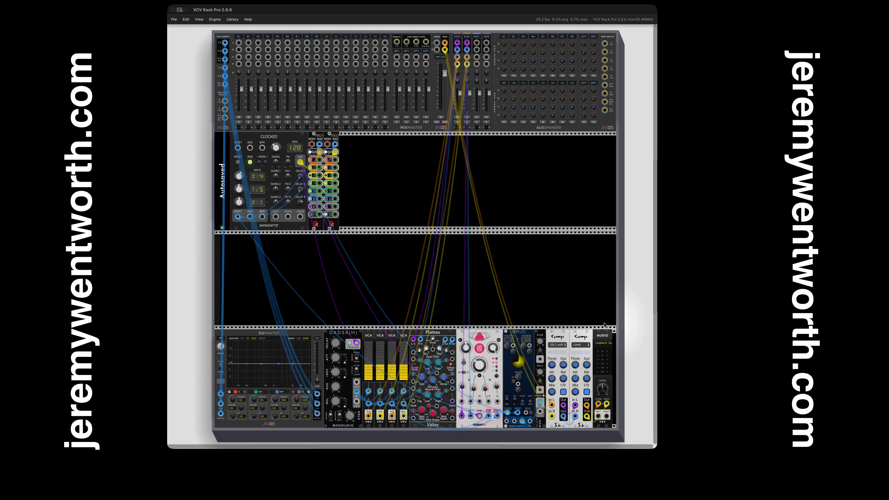
{"action": "left_click_drag", "start_coordinate": [255, 319], "coordinate": [254, 383]}
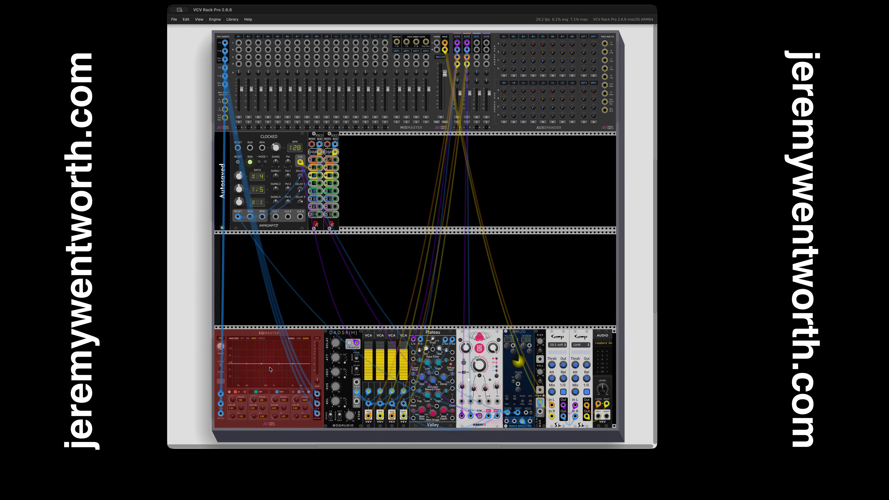
{"action": "left_click", "coordinate": [295, 309]}
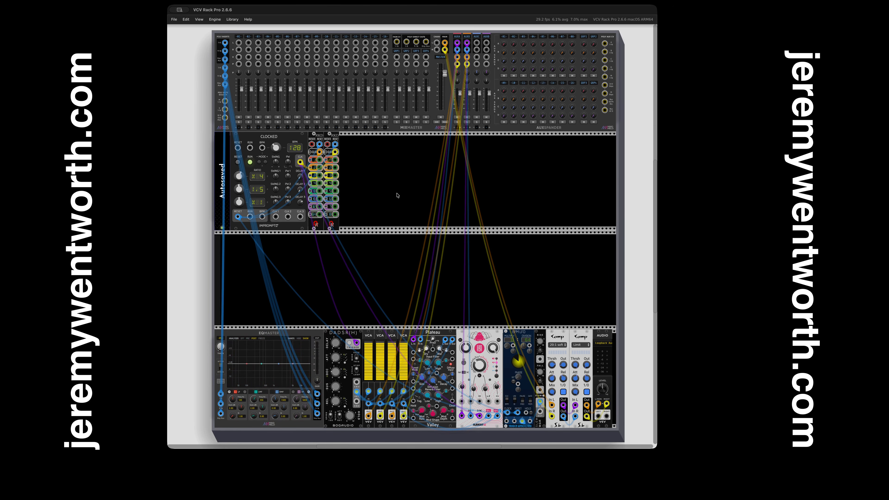
Search the module library for kick and add the white Kick module at the start of the empty third row
{"action": "right_click", "coordinate": [397, 213]}
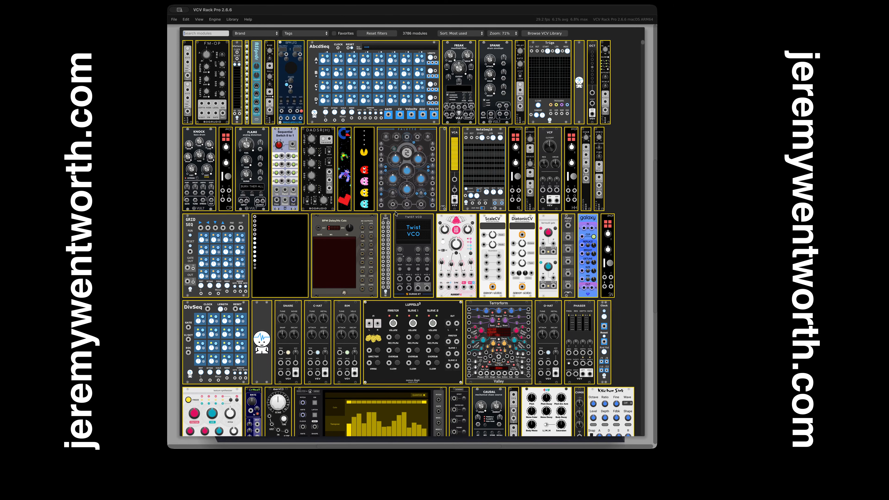
{"action": "type", "text": "kick"}
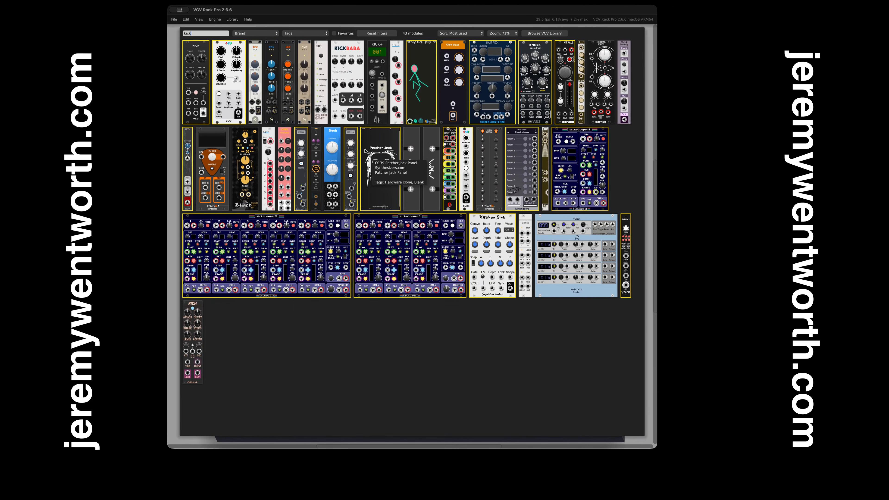
{"action": "left_click_drag", "start_coordinate": [217, 79], "coordinate": [232, 244]}
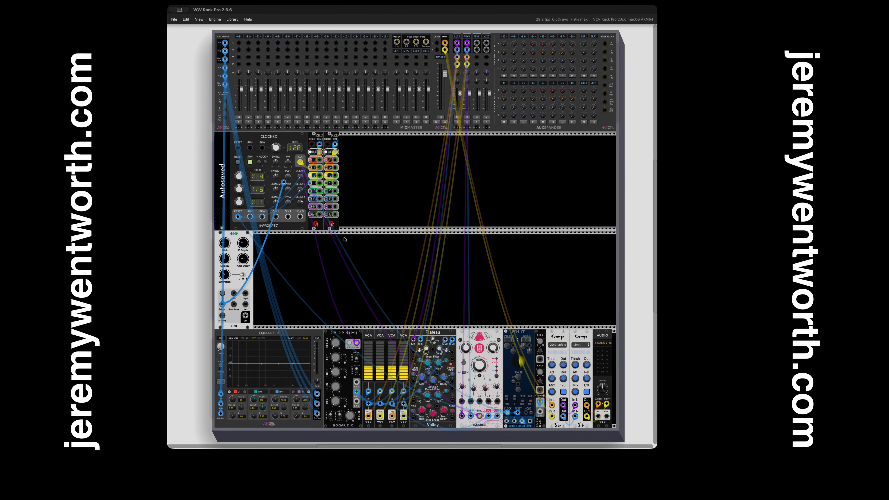
Patch Clocked's master clock output into the Kick's trigger input and the Kick's audio output into mixer channel 1
{"action": "left_click_drag", "start_coordinate": [221, 304], "coordinate": [298, 166]}
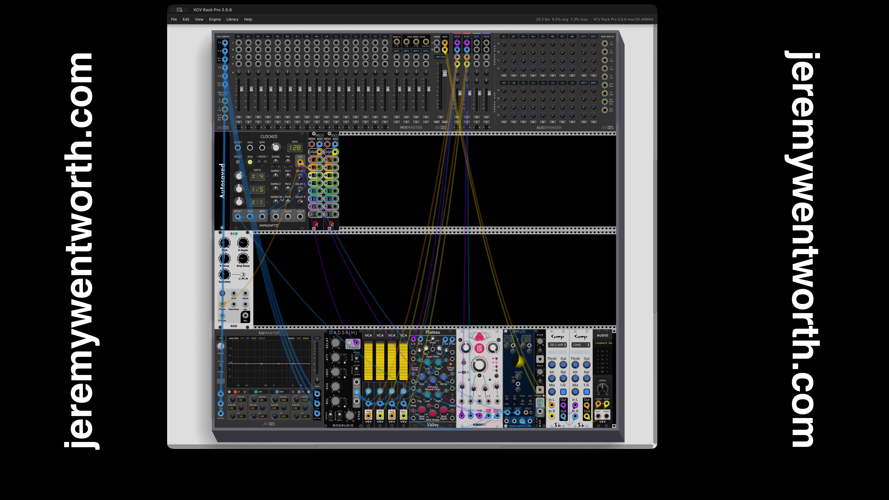
{"action": "left_click_drag", "start_coordinate": [245, 315], "coordinate": [240, 43]}
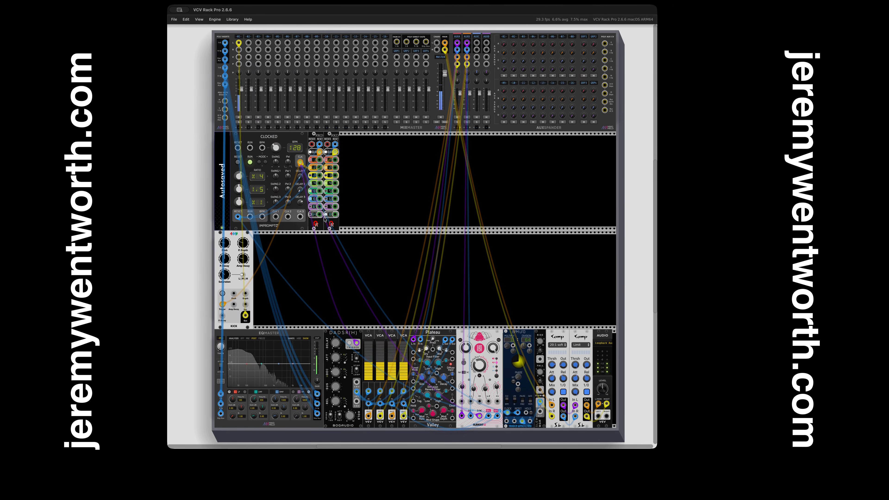
Search the module library for delay and add the VCV Delay directly beside the Kick module
{"action": "right_click", "coordinate": [305, 262]}
{"action": "type", "text": "delay"}
{"action": "left_click_drag", "start_coordinate": [204, 84], "coordinate": [269, 267]}
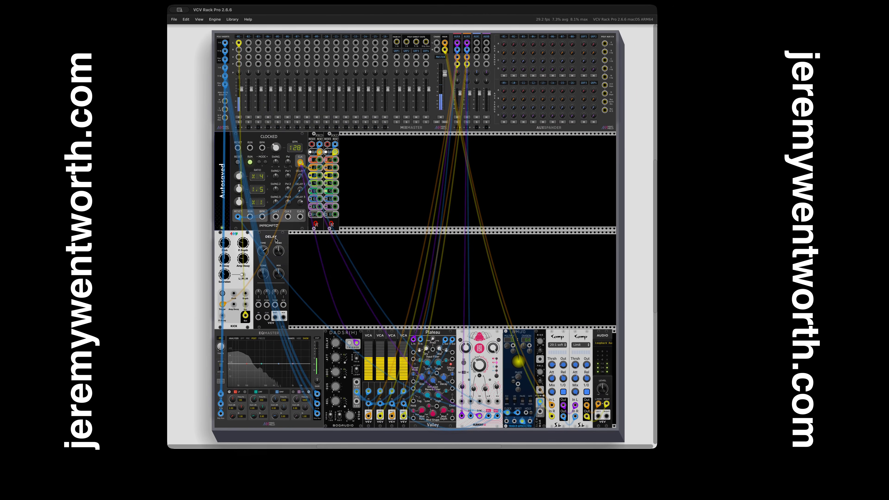
Set the Kick's Amp Decay to about 159 ms and patch its audio output into the Delay's audio input
{"action": "left_click_drag", "start_coordinate": [243, 259], "coordinate": [243, 258]}
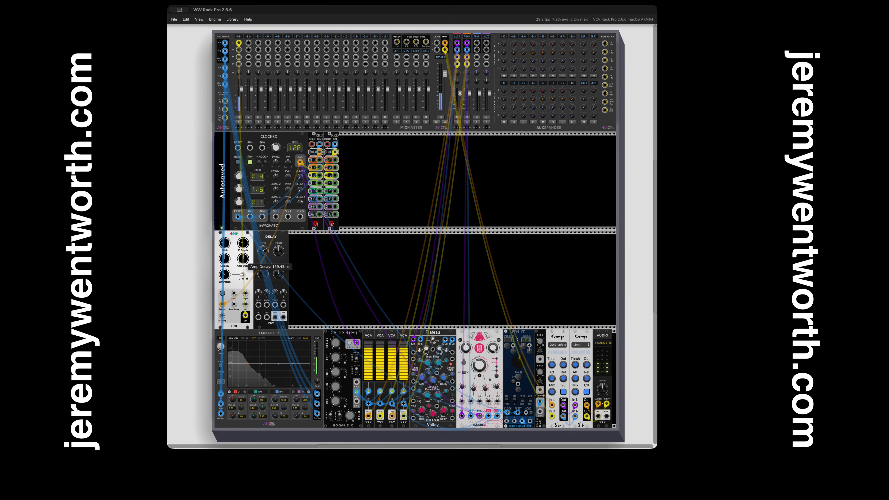
{"action": "left_click_drag", "start_coordinate": [246, 315], "coordinate": [258, 318]}
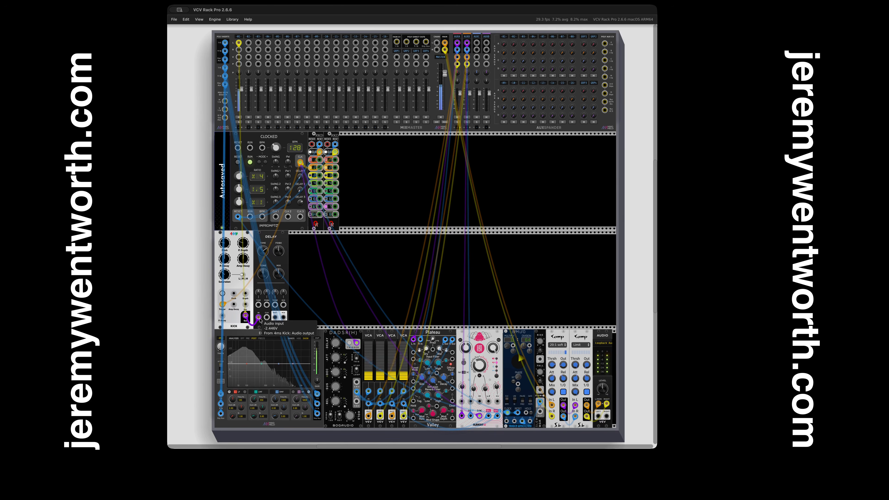
Add the Q115 Reverb module beside the Delay and patch the Delay's wet output into the reverb's signal input
{"action": "right_click", "coordinate": [294, 307]}
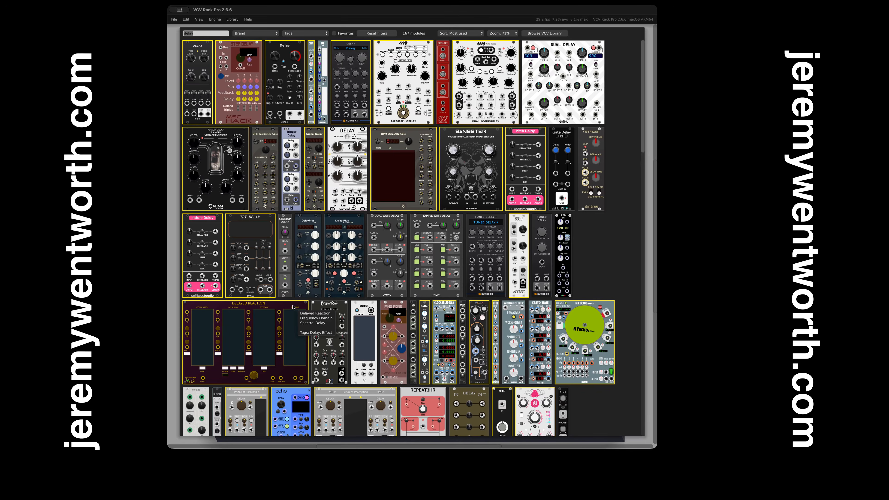
{"action": "type", "text": "reverb"}
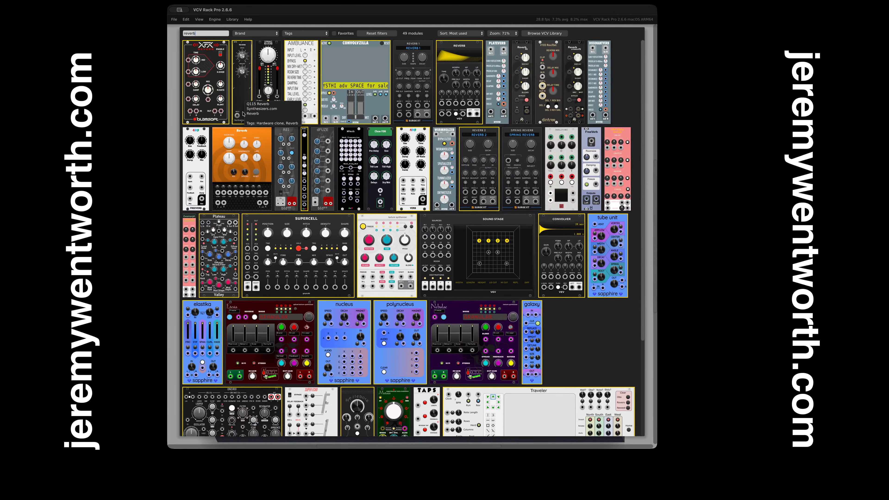
{"action": "left_click", "coordinate": [241, 99]}
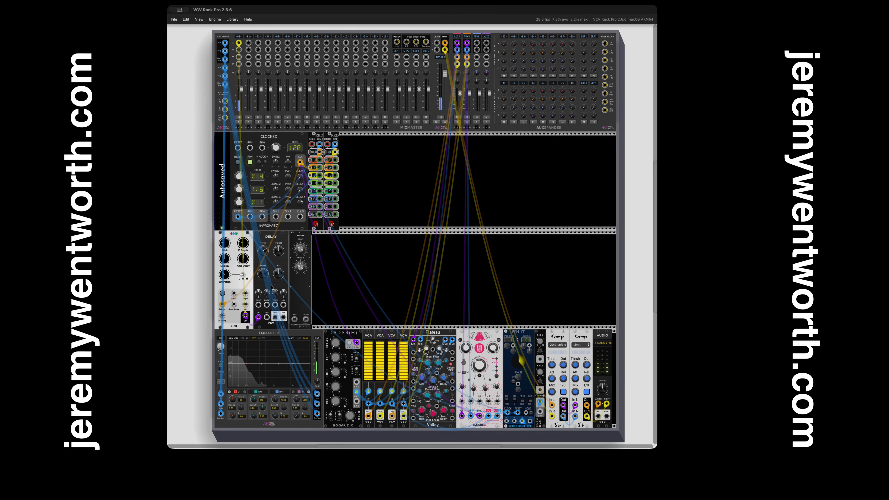
{"action": "left_click_drag", "start_coordinate": [275, 317], "coordinate": [294, 319]}
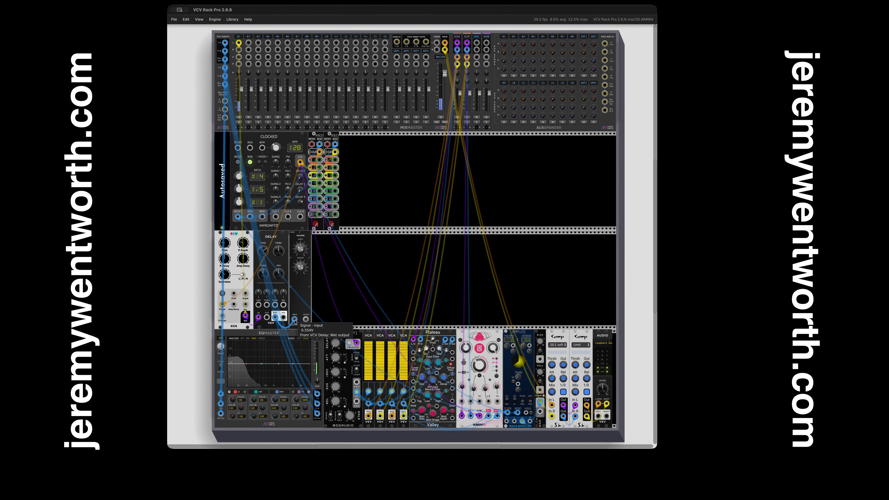
Add the BPM Delay/Hz Calc module in the third row and patch Clocked's master clock output into its clock input
{"action": "right_click", "coordinate": [324, 320]}
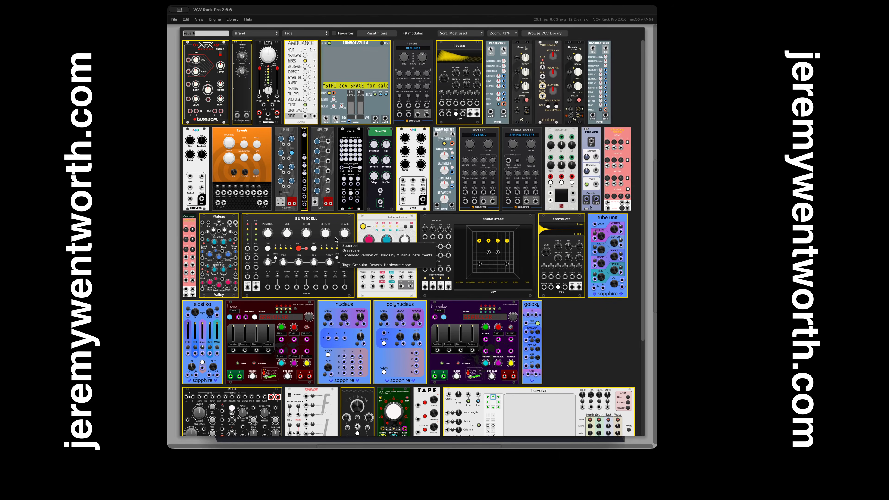
{"action": "key", "text": "BackSpace"}
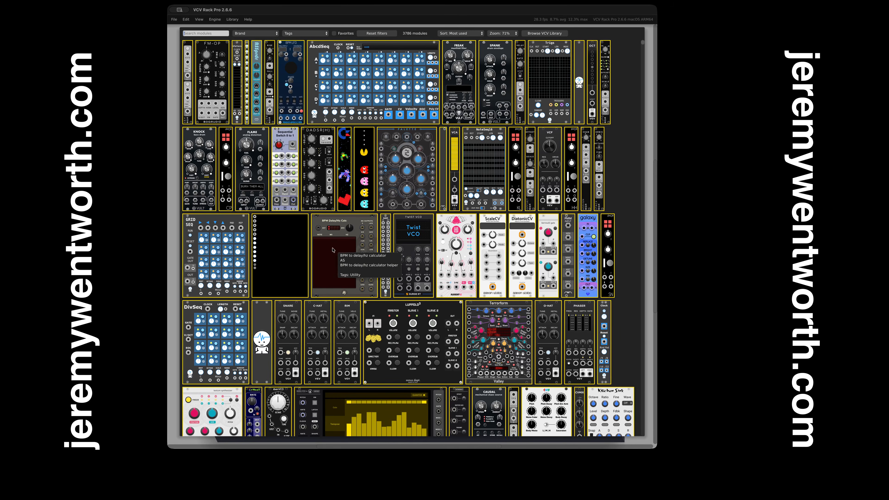
{"action": "key", "text": "Escape"}
{"action": "left_click_drag", "start_coordinate": [351, 253], "coordinate": [372, 253]}
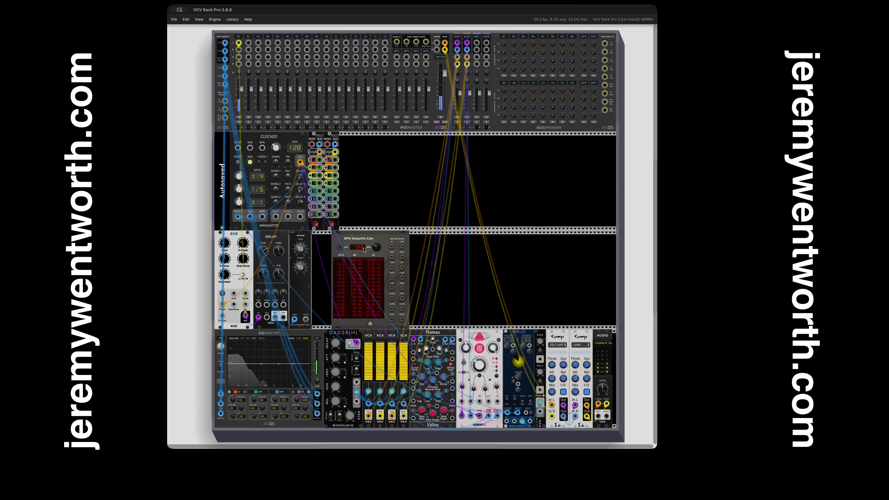
{"action": "left_click_drag", "start_coordinate": [339, 248], "coordinate": [296, 179]}
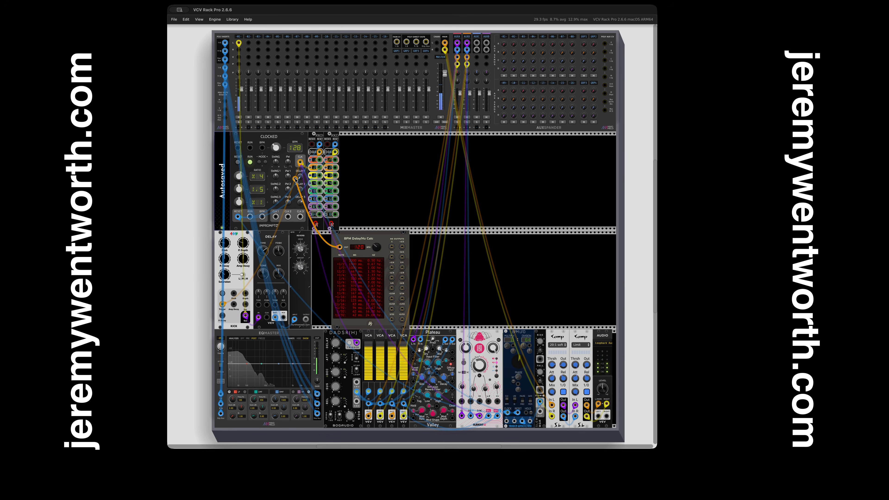
{"action": "left_click_drag", "start_coordinate": [296, 179], "coordinate": [300, 163]}
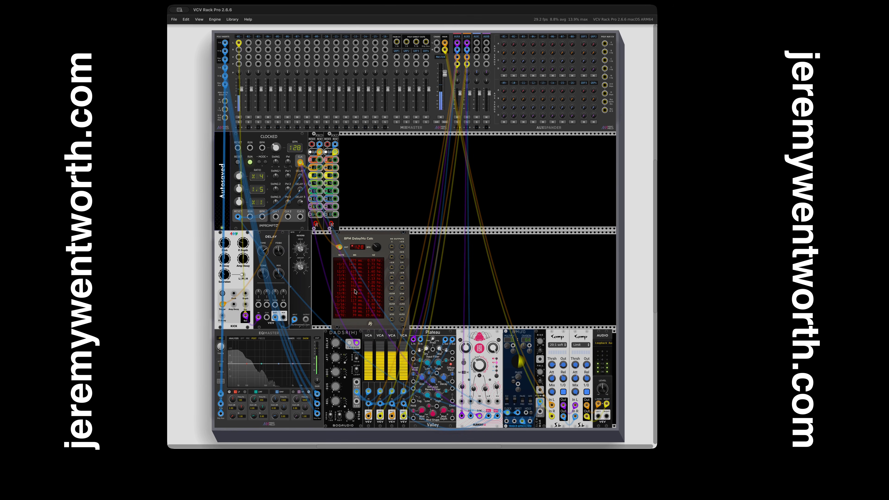
Set the Delay's time to 0.352 s and its feedback to about 67%
{"action": "right_click", "coordinate": [263, 253]}
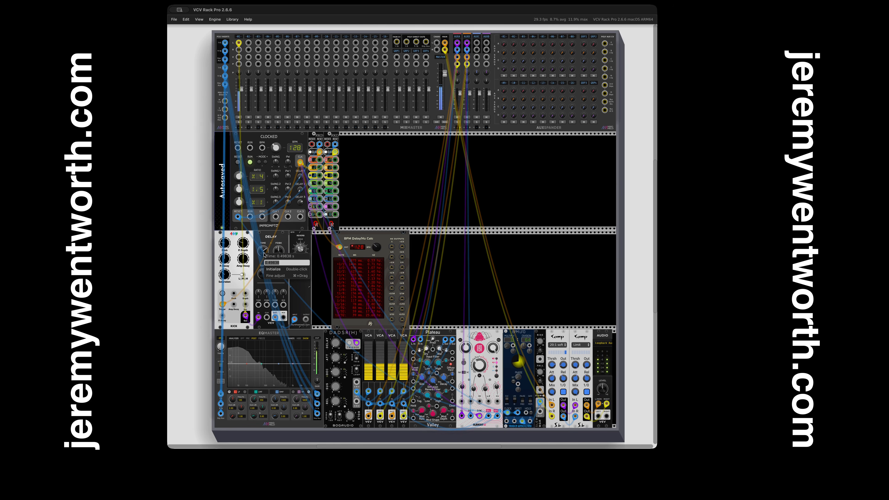
{"action": "key", "text": "BackSpace"}
{"action": "type", "text": ".35"}
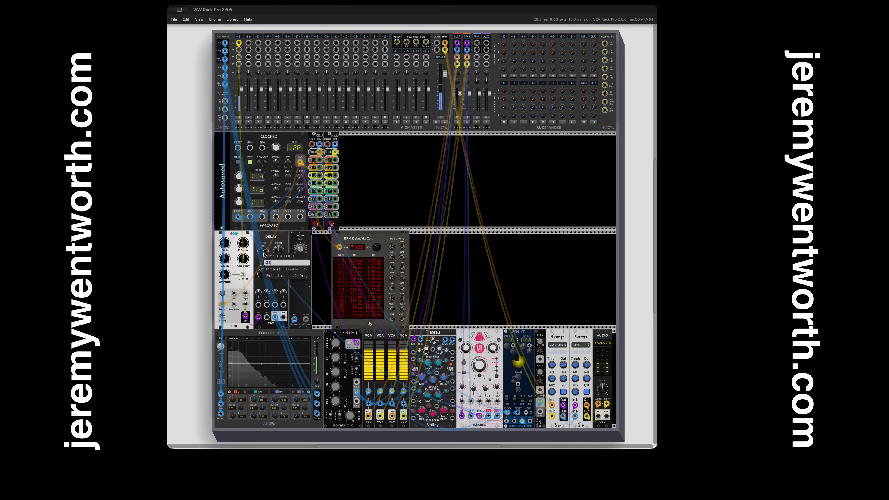
{"action": "type", "text": "2"}
{"action": "key", "text": "Return"}
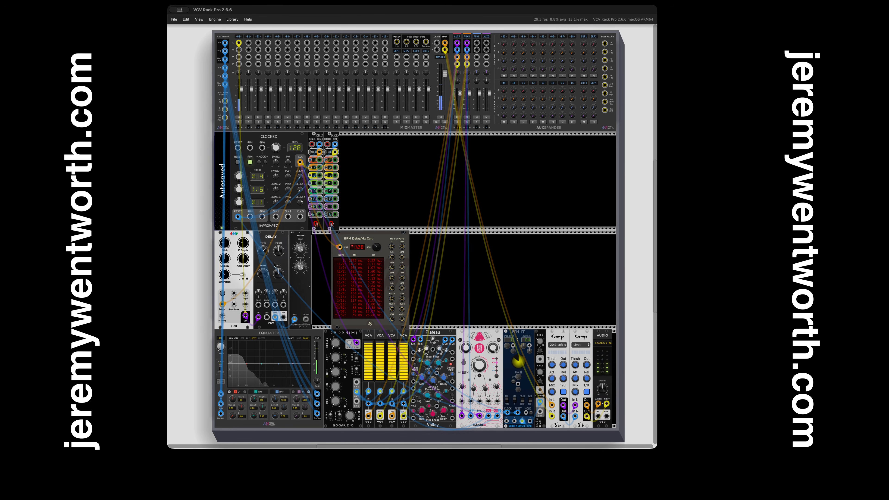
{"action": "mouse_move", "coordinate": [277, 257]}
{"action": "left_click_drag", "start_coordinate": [277, 257], "coordinate": [277, 252]}
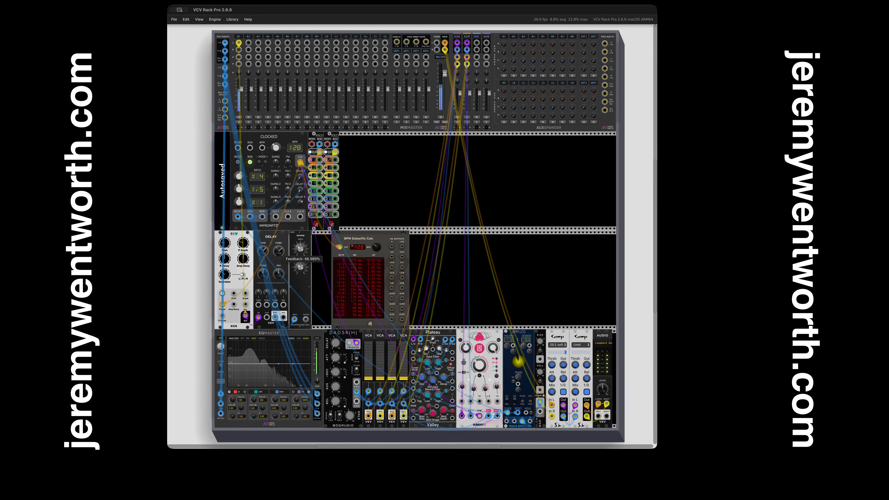
Patch the reverb's output into mixer channel 2 and set its Amount Control to about 7.8
{"action": "left_click_drag", "start_coordinate": [306, 319], "coordinate": [248, 45]}
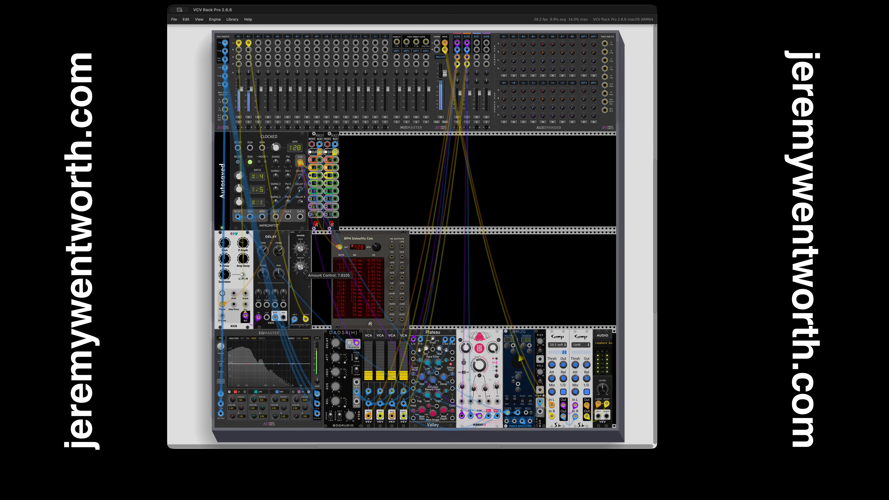
{"action": "left_click_drag", "start_coordinate": [302, 252], "coordinate": [301, 262]}
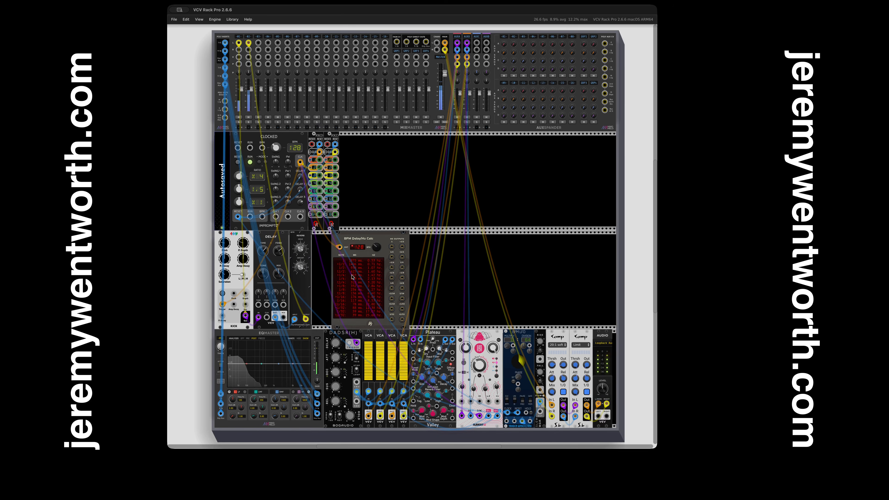
Delete the BPM Delay/Hz Calc module from the rack
{"action": "left_click", "coordinate": [388, 269], "text": "shift"}
{"action": "key", "text": "Delete"}
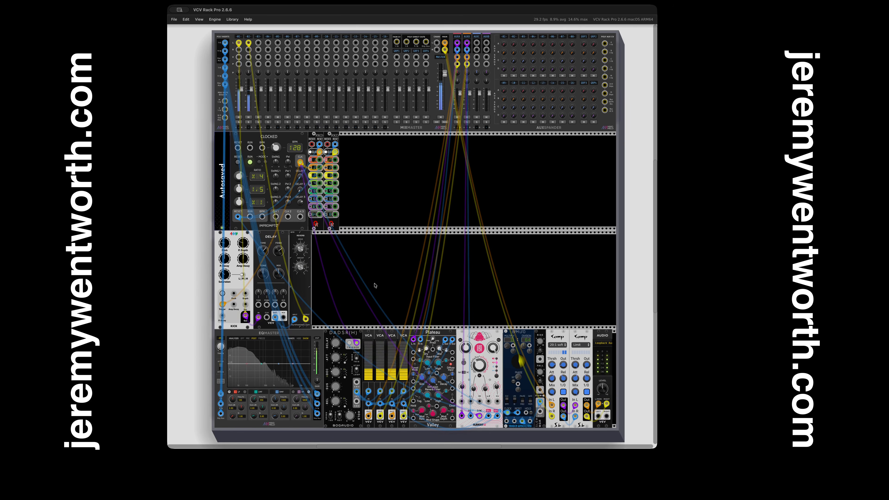
Patch the DADSR(H)'s inverted envelope output into the volume CV input of mixer channel 2 to duck the reverb
{"action": "left_click_drag", "start_coordinate": [343, 425], "coordinate": [337, 342]}
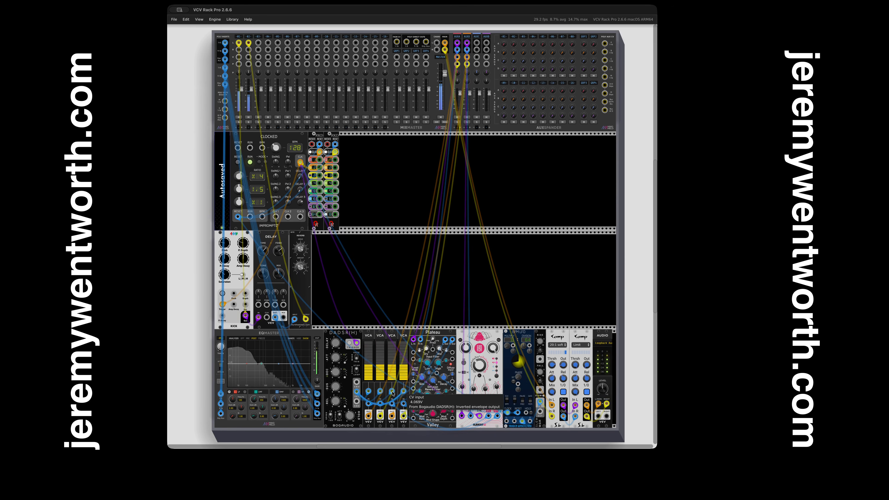
{"action": "left_click_drag", "start_coordinate": [357, 392], "coordinate": [360, 376]}
{"action": "left_click_drag", "start_coordinate": [369, 331], "coordinate": [248, 58]}
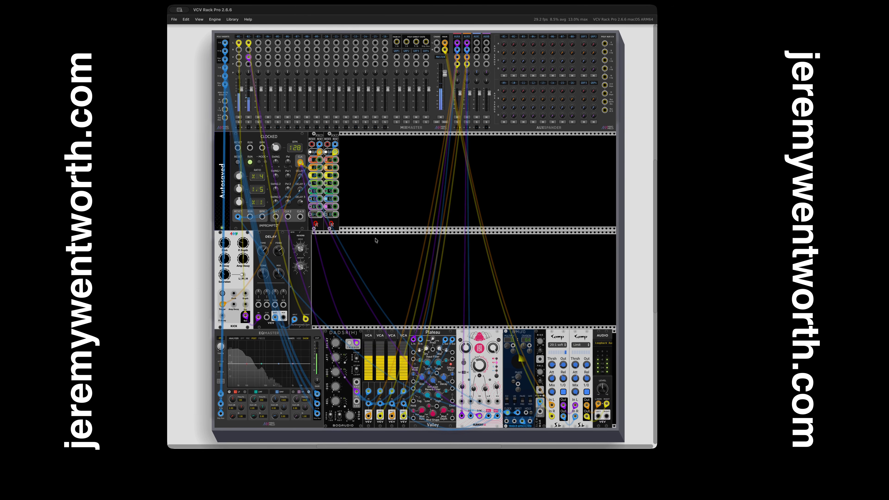
Add a Surge XT Twist VCO module to the second row and shift it further along the empty space
{"action": "right_click", "coordinate": [389, 245]}
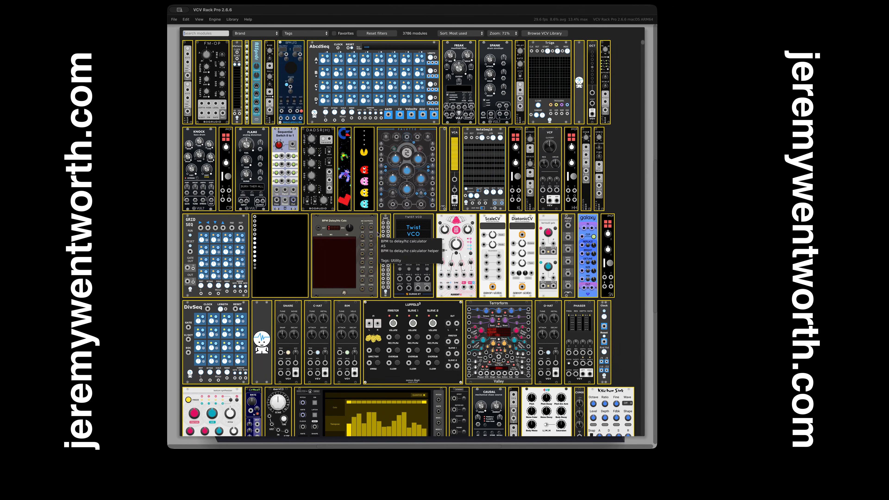
{"action": "left_click", "coordinate": [414, 241]}
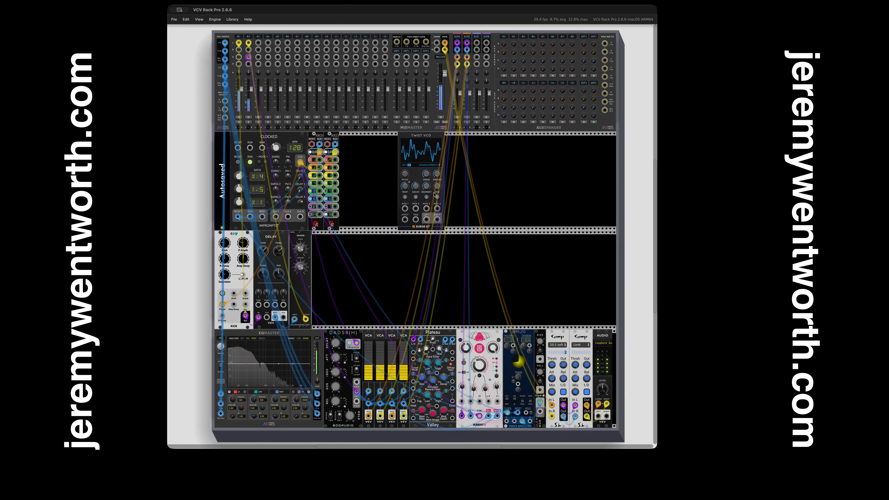
{"action": "left_click_drag", "start_coordinate": [426, 138], "coordinate": [451, 137]}
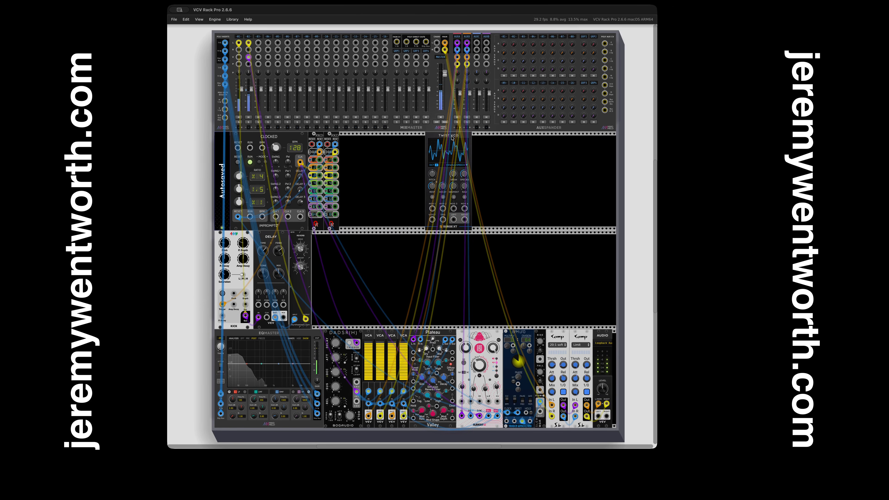
Add a Bogaudio ADDR-SEQ module just before the Twist VCO and patch Clocked's Clock 1 output into its clock input
{"action": "right_click", "coordinate": [402, 156]}
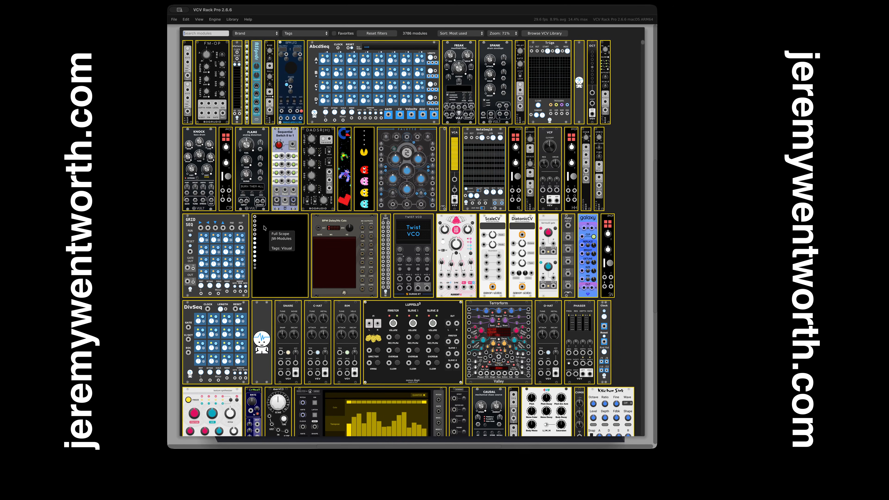
{"action": "type", "text": "addr"}
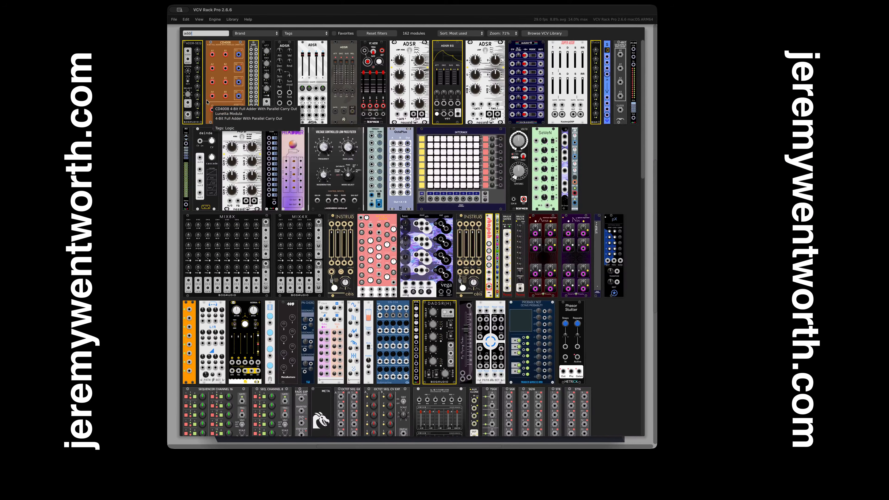
{"action": "left_click_drag", "start_coordinate": [207, 101], "coordinate": [276, 217]}
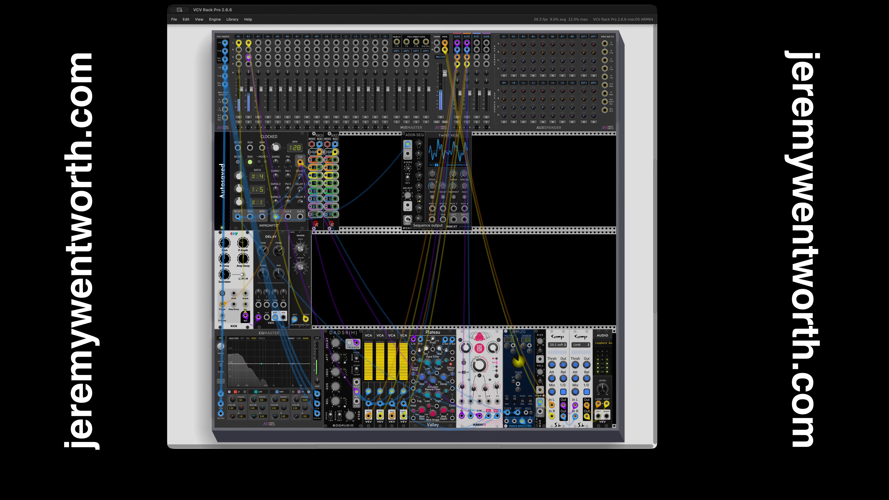
Patch the ADDR-SEQ's sequence output into the Twist VCO's V/Oct input and discard the trial Clock 1 cable on the input beside it
{"action": "left_click_drag", "start_coordinate": [408, 219], "coordinate": [431, 220]}
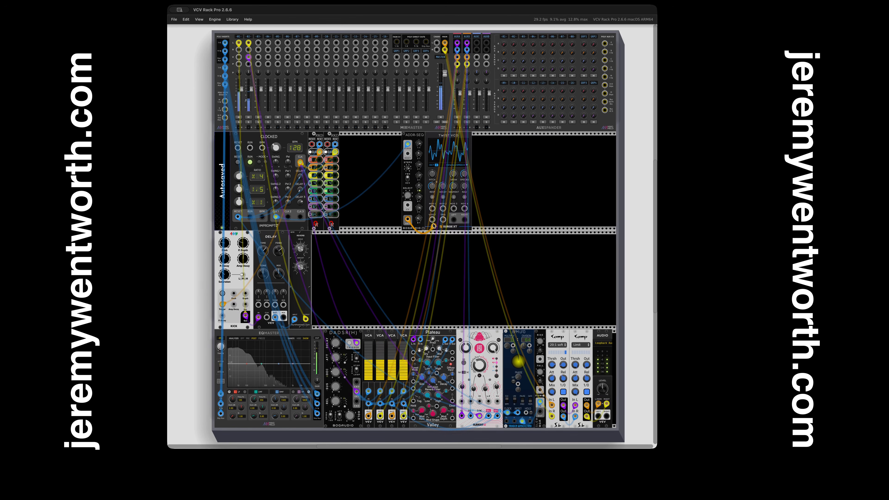
{"action": "left_click_drag", "start_coordinate": [442, 221], "coordinate": [278, 221]}
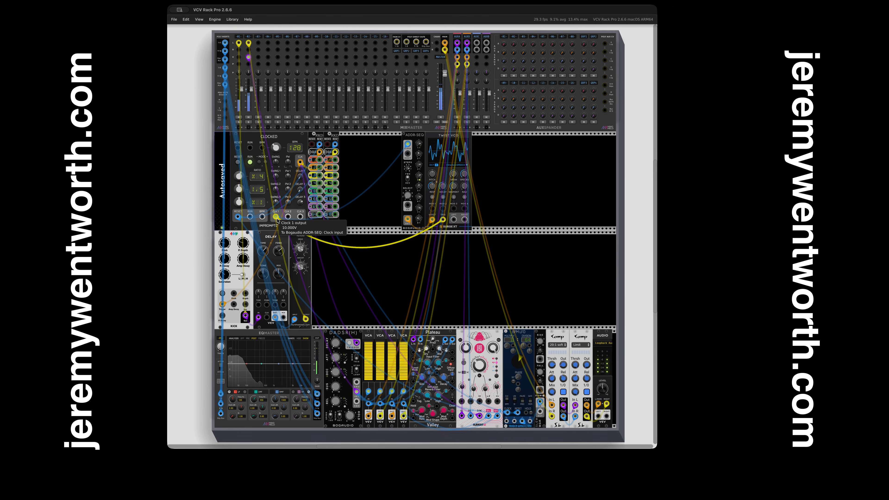
{"action": "left_click_drag", "start_coordinate": [443, 219], "coordinate": [479, 206]}
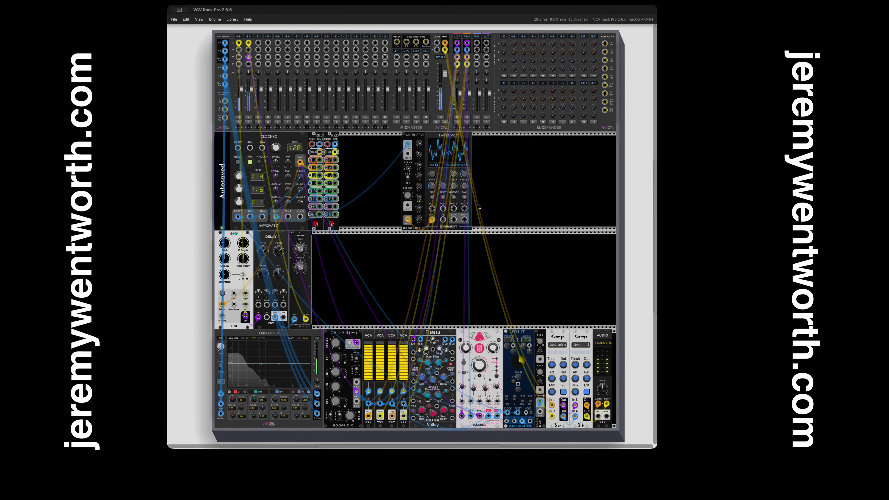
Add a Vult Spank drum envelope module directly after the Twist VCO in the second row
{"action": "right_click", "coordinate": [479, 206]}
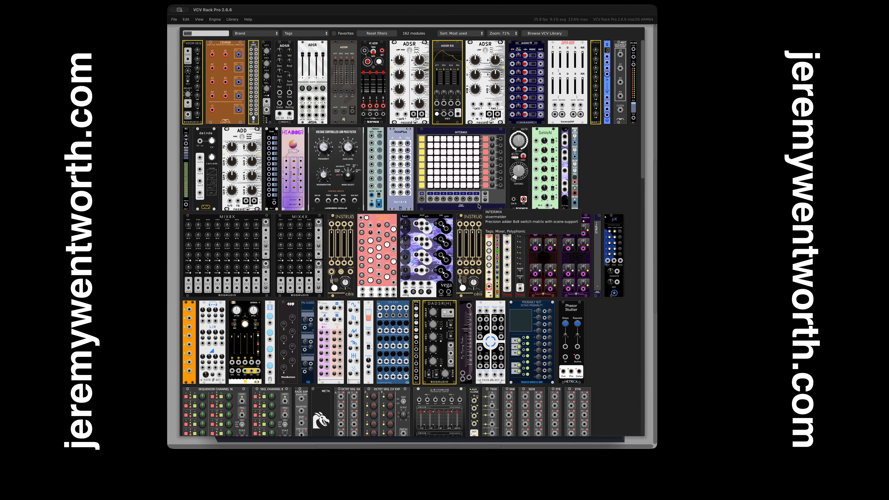
{"action": "key", "text": "BackSpace"}
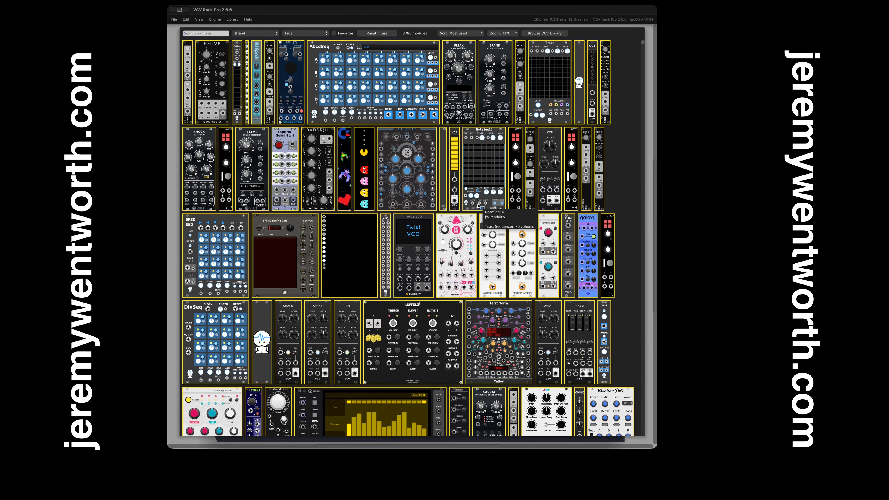
{"action": "left_click", "coordinate": [486, 98]}
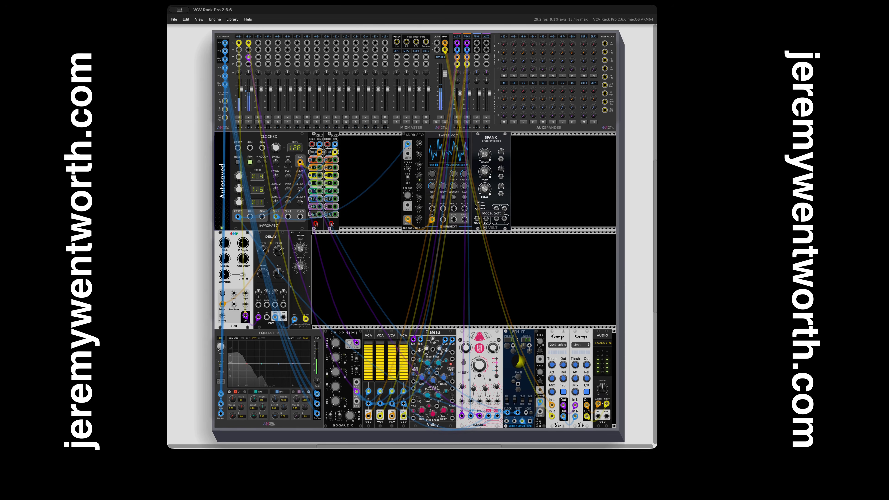
Trigger Spank from Clock 1 and route the Twist VCO's left output through Spank's left channel into mixer channel 3
{"action": "left_click_drag", "start_coordinate": [454, 220], "coordinate": [275, 217]}
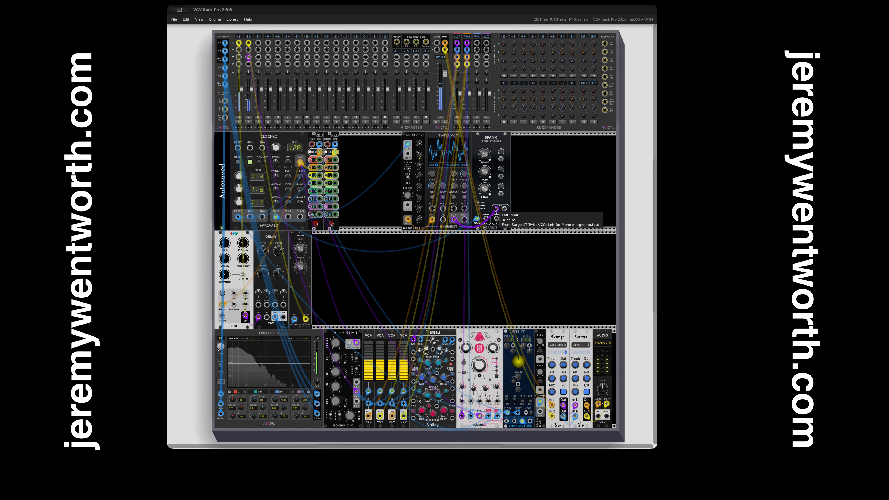
{"action": "left_click_drag", "start_coordinate": [496, 219], "coordinate": [259, 43]}
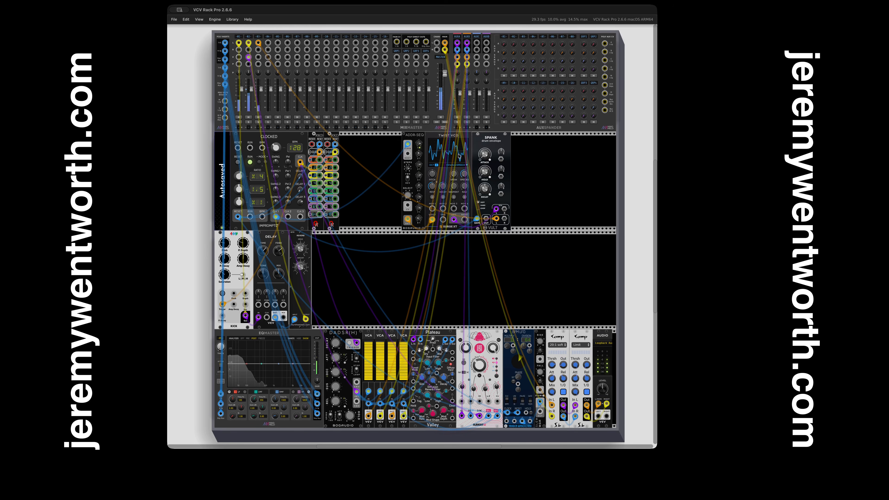
Switch the Twist VCO engine to 2-Operator FM and limit the ADDR-SEQ's output range to 0V-2V
{"action": "left_click", "coordinate": [461, 168]}
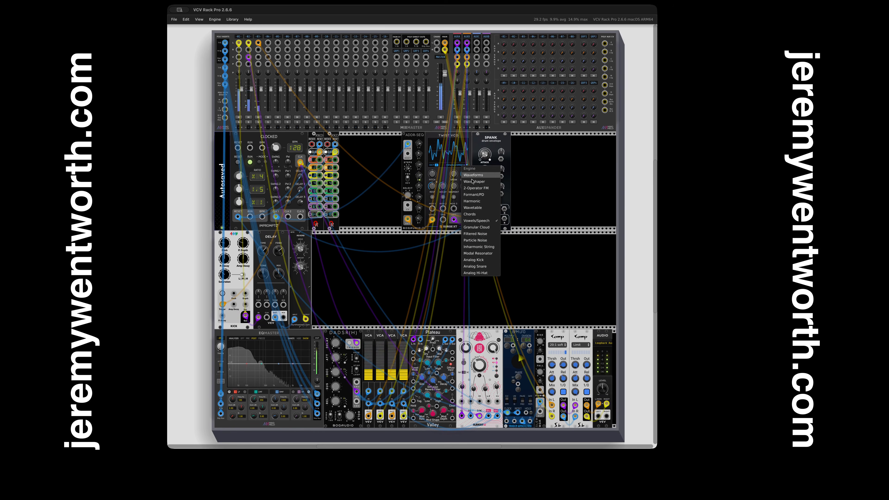
{"action": "left_click", "coordinate": [474, 188]}
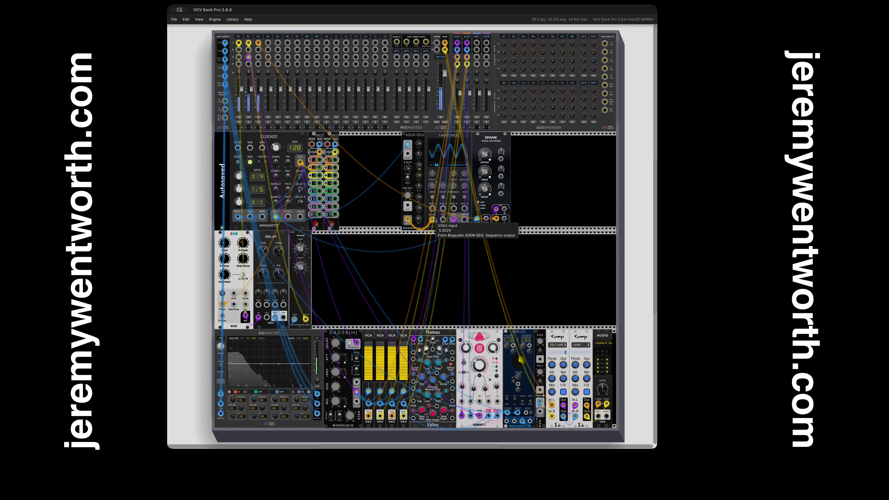
{"action": "right_click", "coordinate": [415, 137]}
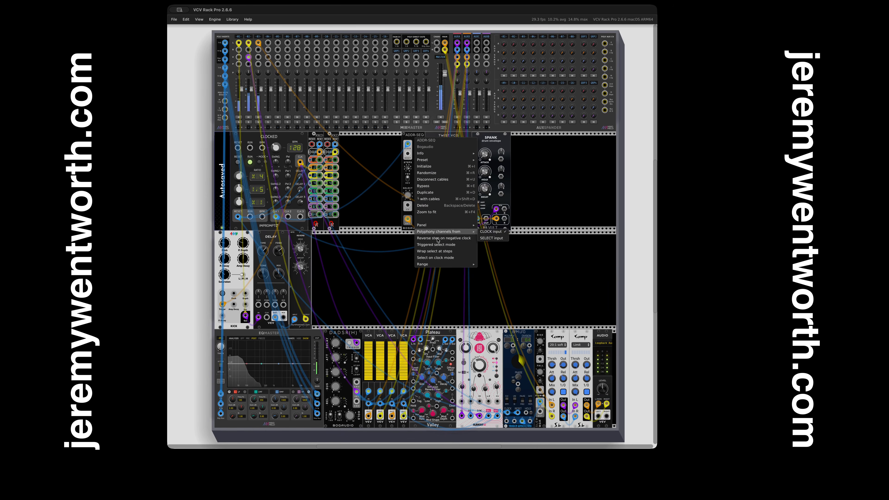
{"action": "mouse_move", "coordinate": [447, 263]}
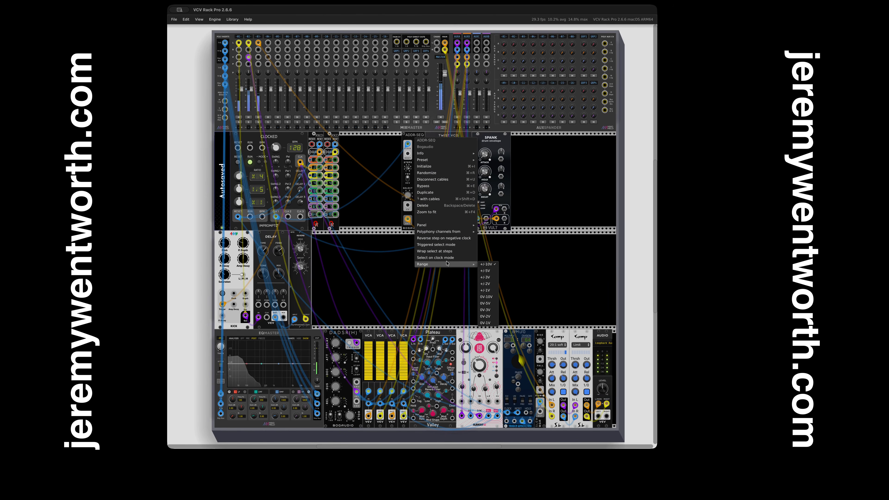
{"action": "left_click", "coordinate": [491, 315]}
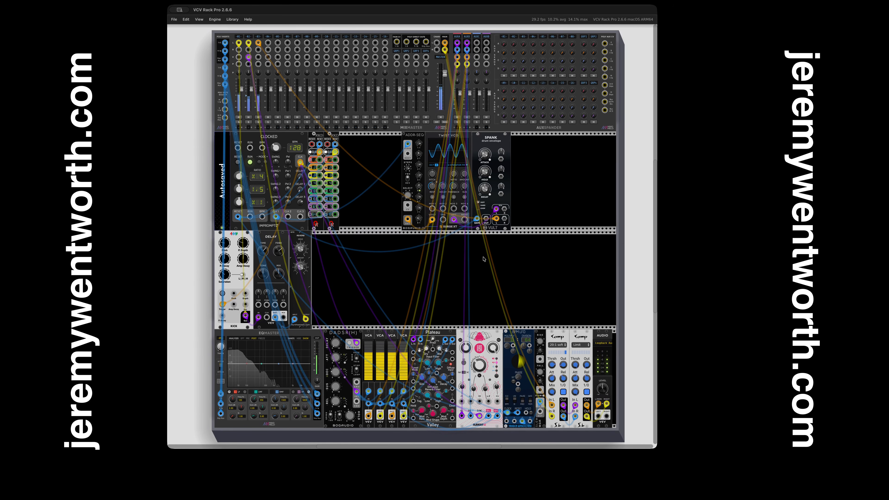
Set the Twist VCO's octave shift to -1
{"action": "left_click", "coordinate": [436, 165]}
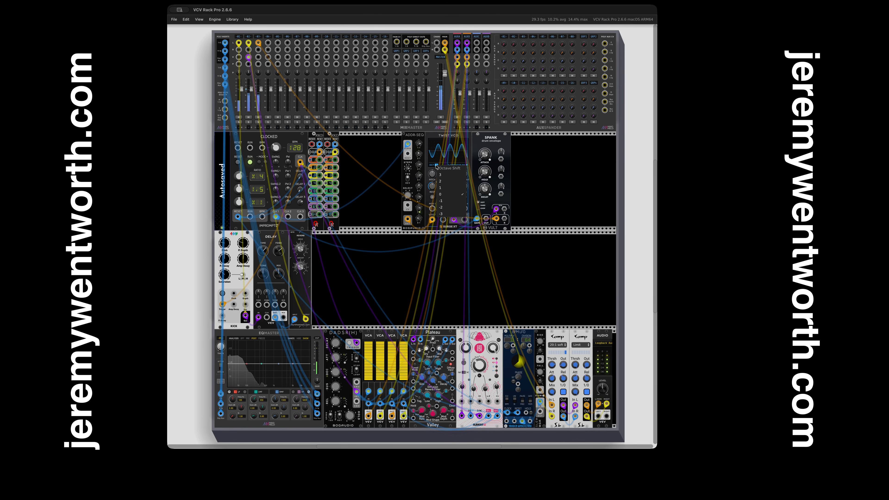
{"action": "left_click", "coordinate": [446, 200]}
{"action": "mouse_move", "coordinate": [441, 190]}
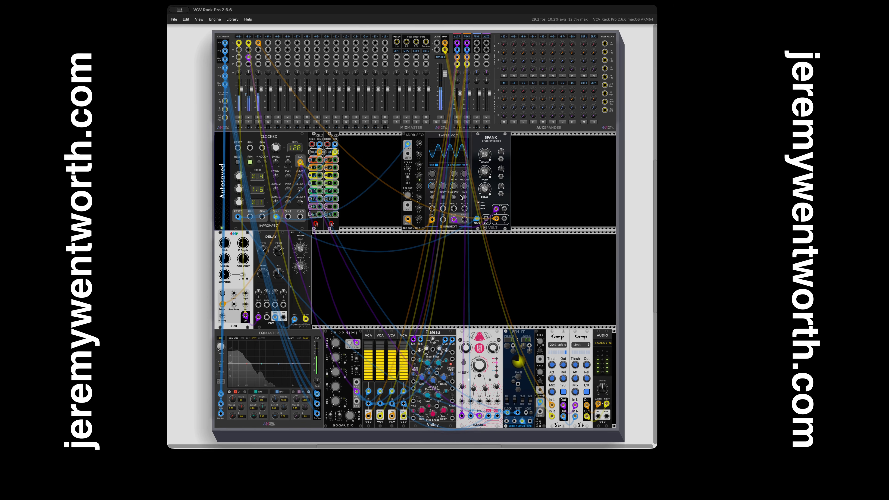
Add a VCV Random Values module after Spank and patch Clock 1 into its trigger input
{"action": "right_click", "coordinate": [515, 186]}
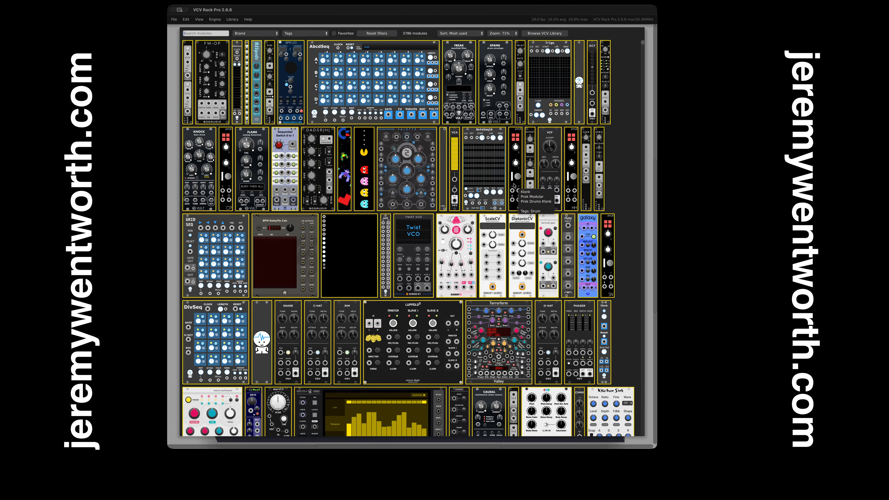
{"action": "type", "text": "rand"}
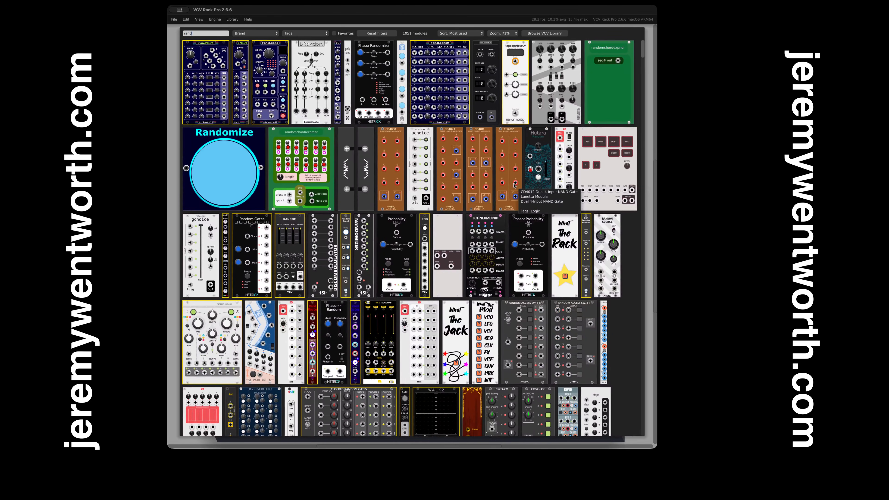
{"action": "key", "text": "BackSpace"}
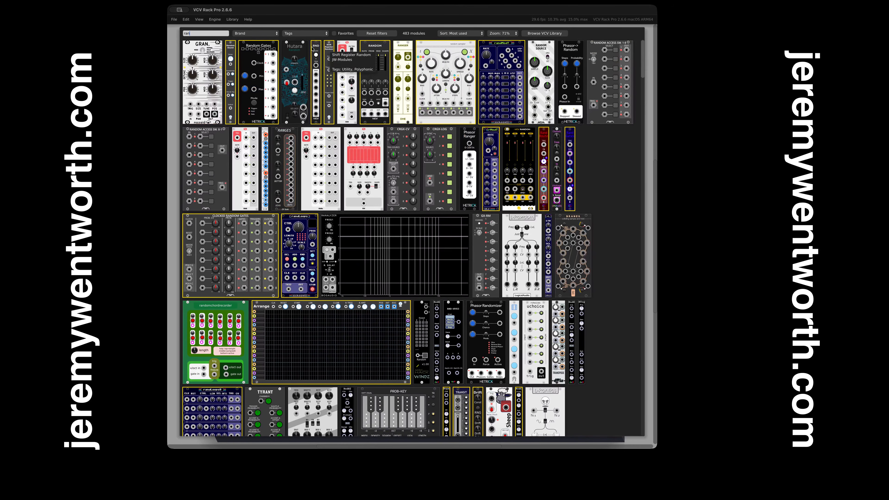
{"action": "left_click", "coordinate": [493, 177]}
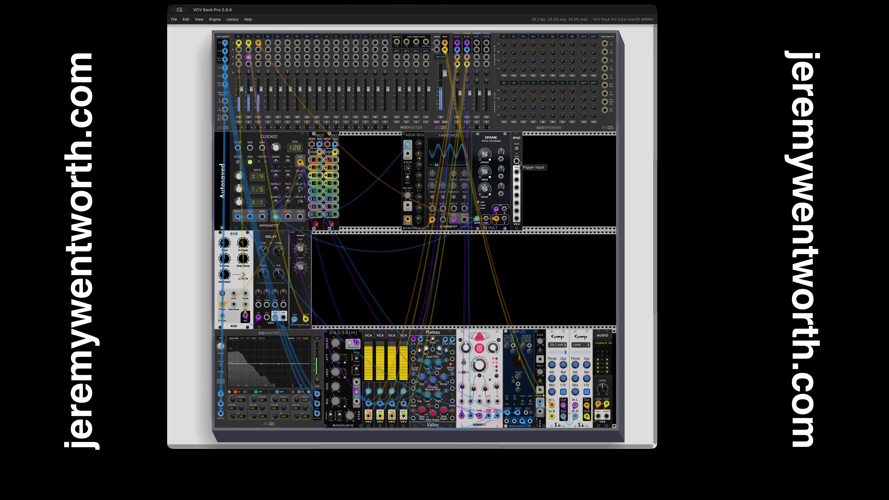
{"action": "left_click_drag", "start_coordinate": [517, 162], "coordinate": [276, 216]}
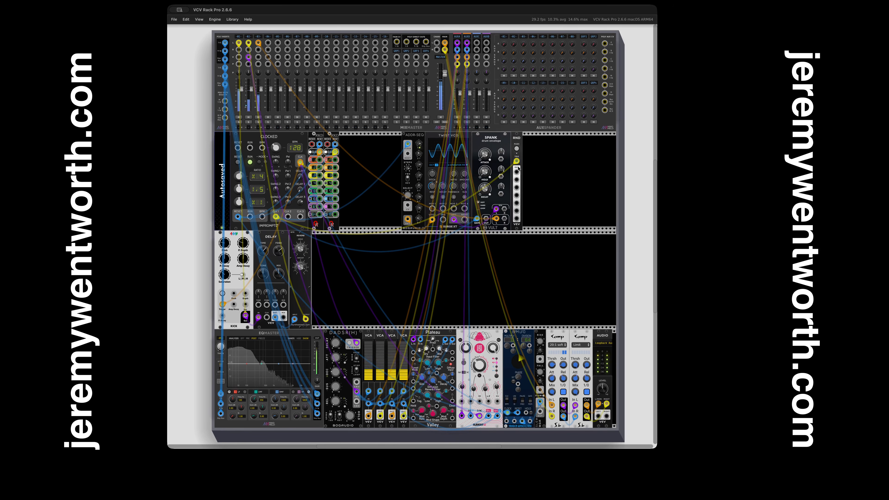
Patch Random outputs 1 to 4 into the Twist VCO's modulation inputs 4 to 1 and assign modulation to its parameters
{"action": "left_click_drag", "start_coordinate": [516, 172], "coordinate": [464, 208]}
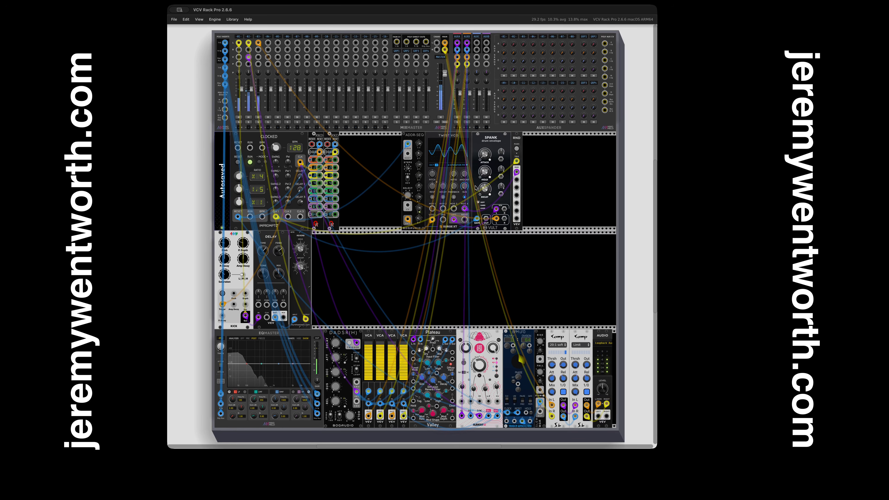
{"action": "left_click_drag", "start_coordinate": [517, 181], "coordinate": [454, 185]}
{"action": "mouse_move", "coordinate": [454, 210]}
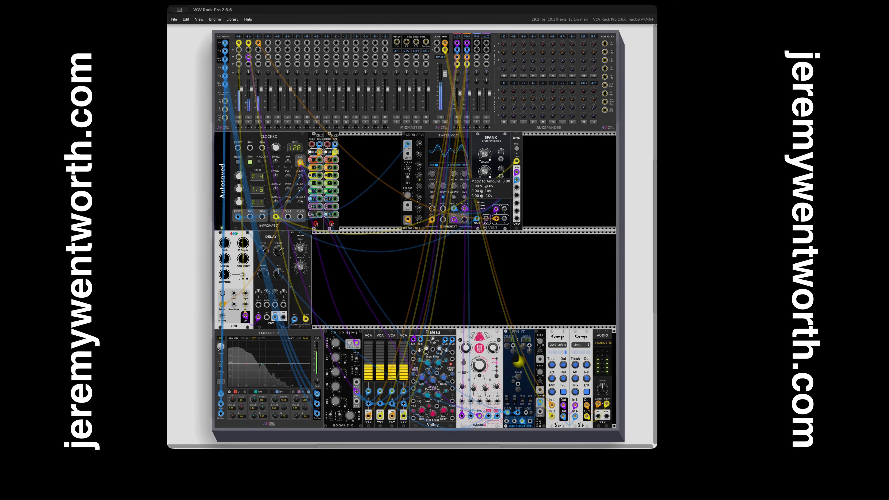
{"action": "left_click", "coordinate": [432, 196]}
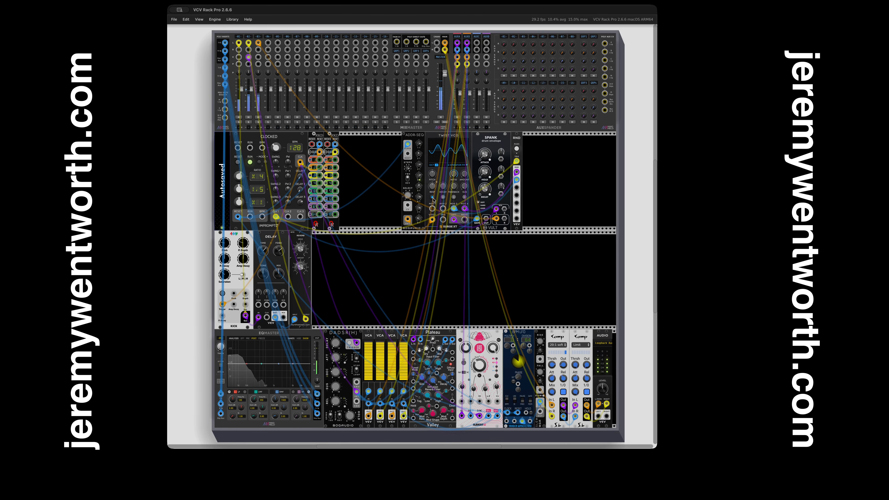
{"action": "mouse_move", "coordinate": [443, 208]}
{"action": "left_mouse_down"}
{"action": "mouse_move", "coordinate": [517, 187]}
{"action": "mouse_move", "coordinate": [503, 202]}
{"action": "mouse_move", "coordinate": [436, 209]}
{"action": "left_mouse_up"}
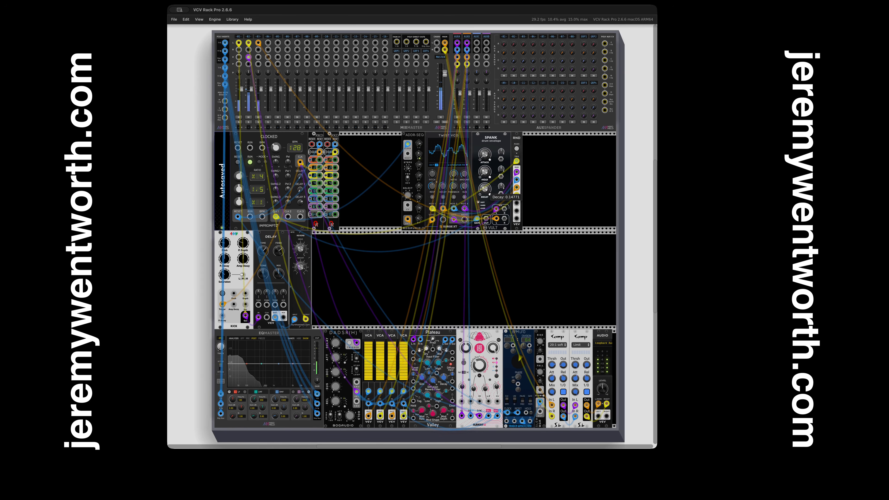
Shorten Spank's decay to about 0.12 and patch a modulation output from the bottom row into its decay CV input
{"action": "left_click_drag", "start_coordinate": [484, 188], "coordinate": [484, 190]}
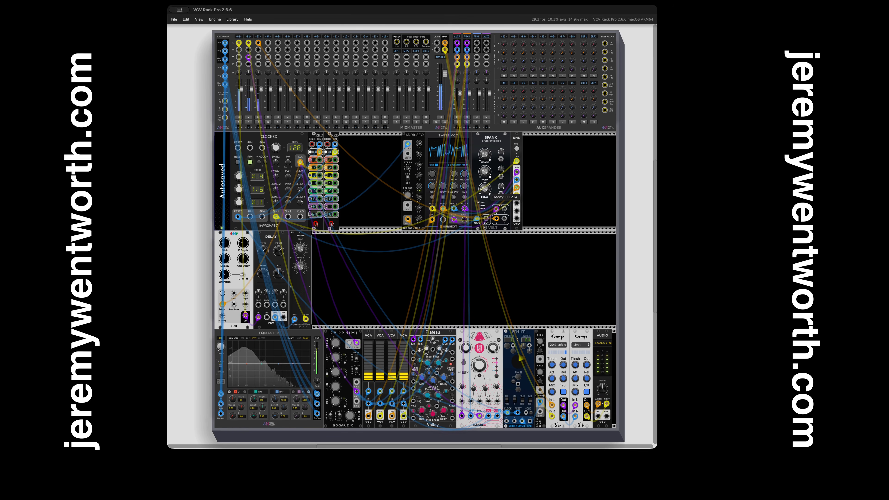
{"action": "left_click_drag", "start_coordinate": [484, 189], "coordinate": [522, 422]}
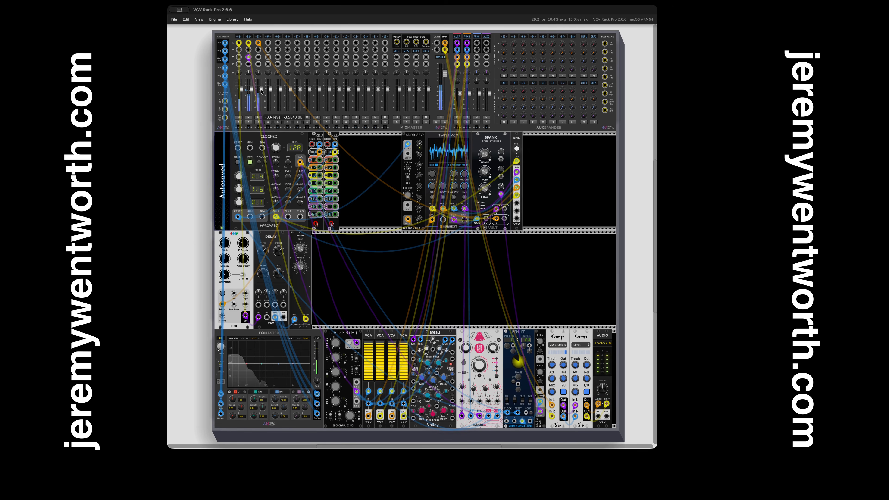
Raise mixer channel 3's AUX A send and lower the channel's level to about -11 dB
{"action": "left_click_drag", "start_coordinate": [260, 91], "coordinate": [260, 93]}
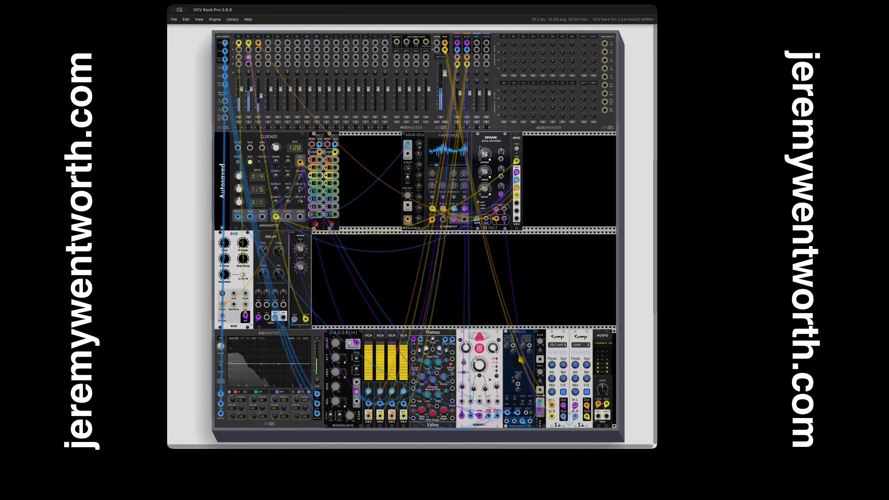
{"action": "left_click_drag", "start_coordinate": [525, 45], "coordinate": [525, 36]}
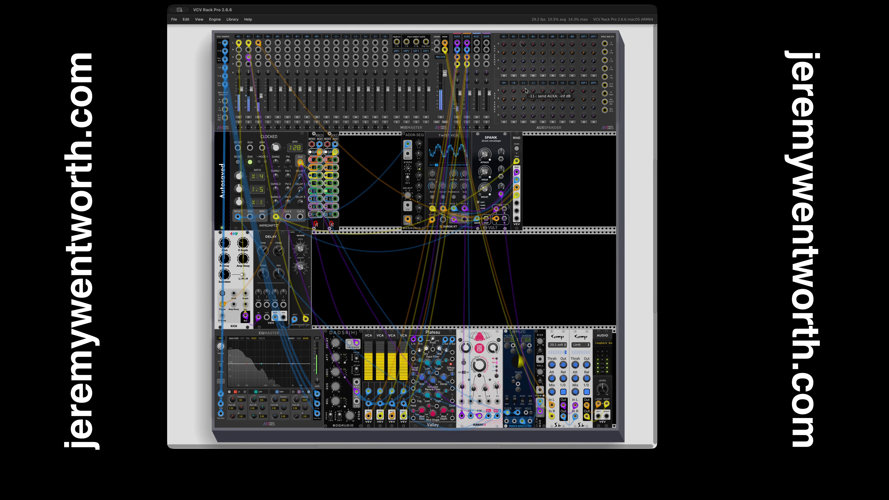
{"action": "left_click_drag", "start_coordinate": [259, 111], "coordinate": [260, 112]}
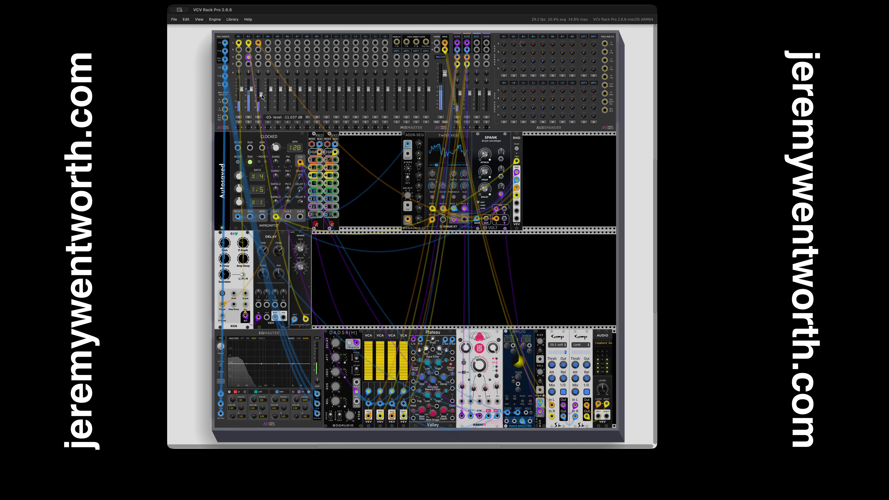
Patch the ducking envelope that feeds channel 2 into the volume CV input of mixer channel 3 as well
{"action": "left_click_drag", "start_coordinate": [248, 57], "coordinate": [260, 58]}
{"action": "mouse_move", "coordinate": [260, 93]}
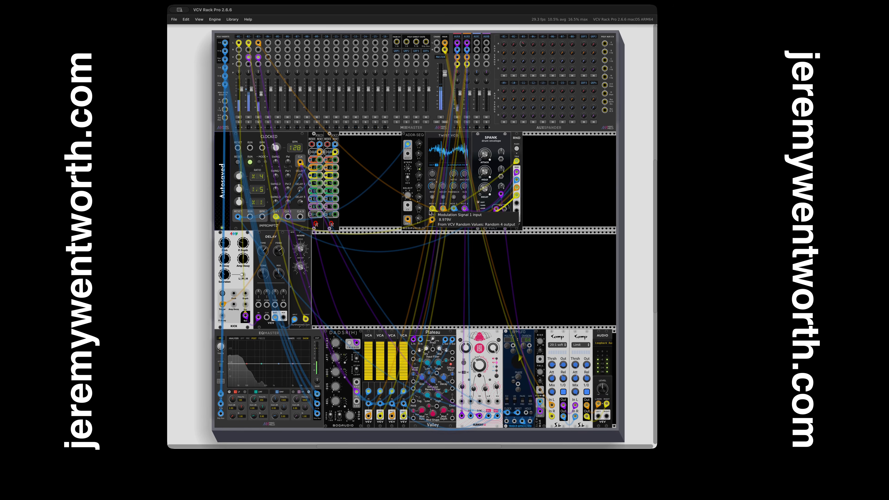
{"action": "mouse_move", "coordinate": [433, 224]}
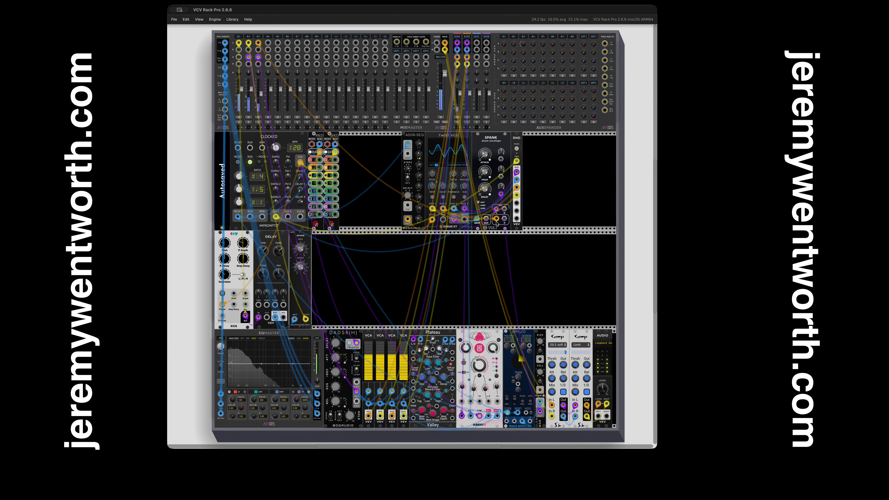
Select the ADDR-SEQ, Twist VCO, Spank and Random Values modules and move them together into the third row
{"action": "left_click_drag", "start_coordinate": [550, 189], "coordinate": [460, 288]}
{"action": "left_click", "coordinate": [560, 265]}
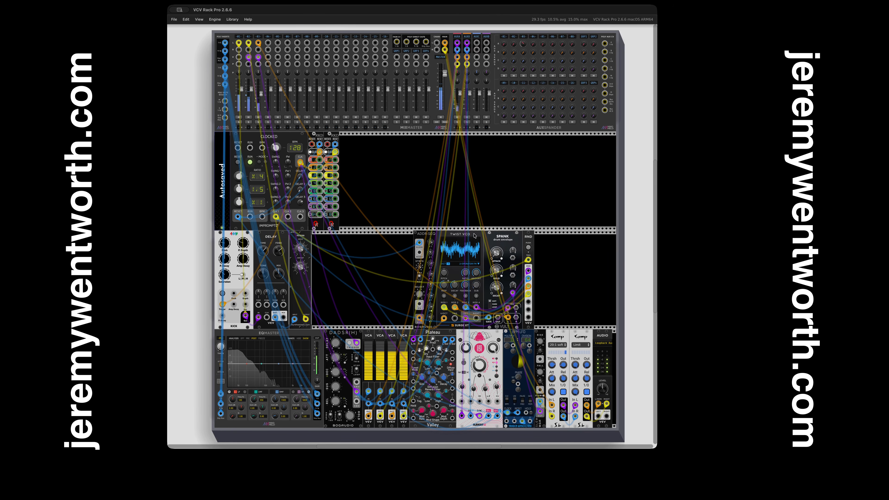
Duplicate the Twist VCO into the second row and add a multi-output random modulation module beside it, found with the search "rand"
{"action": "key", "text": "ctrl+d"}
{"action": "left_click_drag", "start_coordinate": [550, 234], "coordinate": [451, 196]}
{"action": "right_click", "coordinate": [492, 192]}
{"action": "type", "text": "rand"}
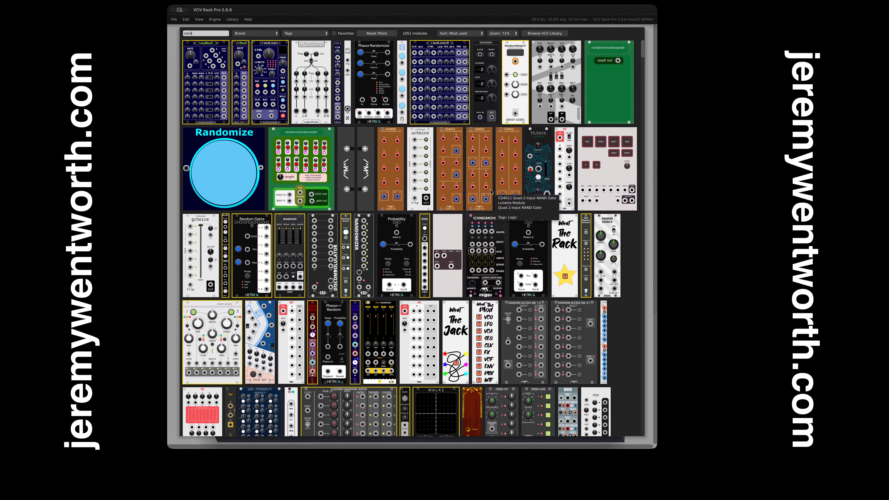
{"action": "left_click_drag", "start_coordinate": [240, 81], "coordinate": [508, 162]}
{"action": "left_click_drag", "start_coordinate": [260, 94], "coordinate": [261, 99]}
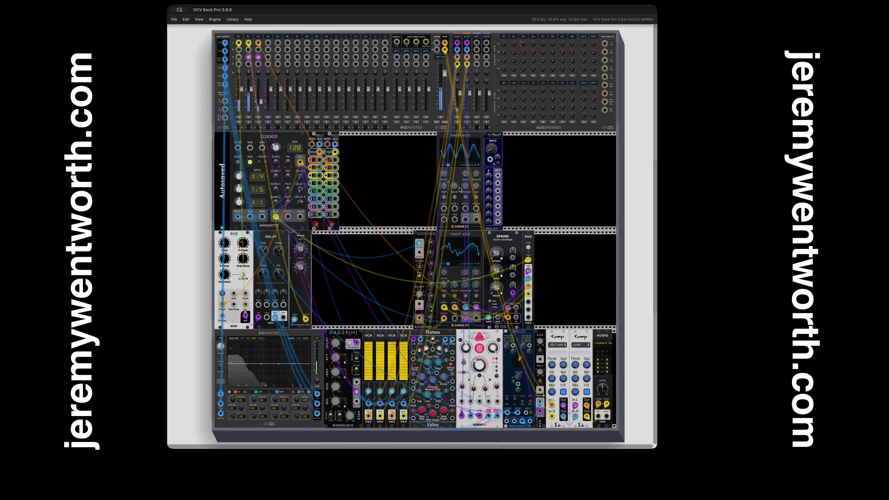
Patch the random module's outputs into the duplicated Twist VCO's modulation inputs and set one output's rate multiplier to about 0.48x
{"action": "mouse_move", "coordinate": [496, 176]}
{"action": "left_mouse_down"}
{"action": "mouse_move", "coordinate": [444, 208]}
{"action": "mouse_move", "coordinate": [498, 183]}
{"action": "left_mouse_up"}
{"action": "left_click_drag", "start_coordinate": [465, 209], "coordinate": [496, 200]}
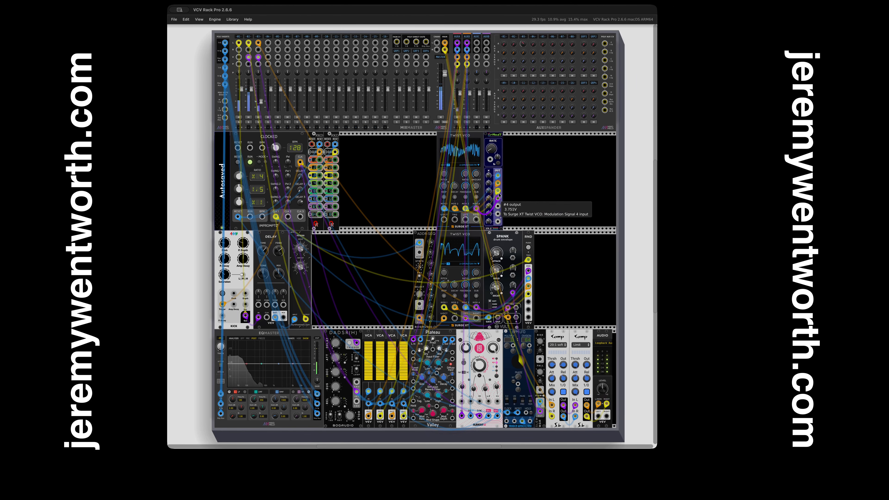
{"action": "mouse_move", "coordinate": [489, 176]}
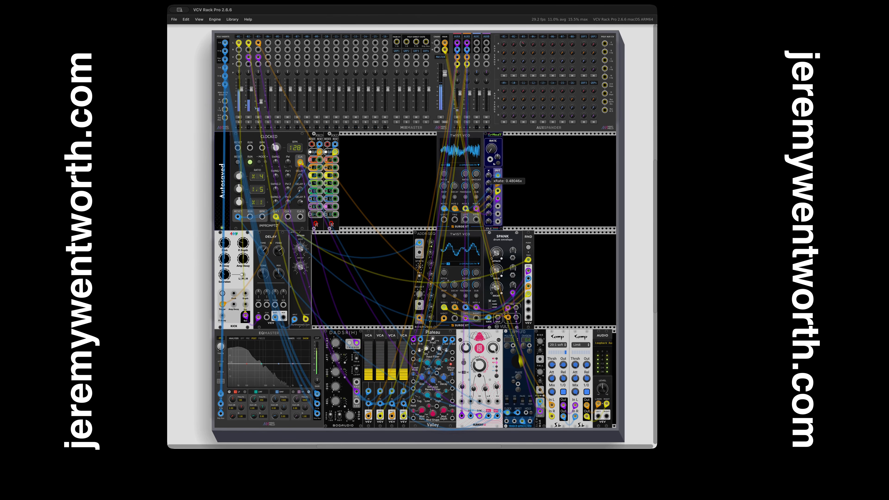
Patch the second Twist VCO into mixer channel 4, setting the channel's level to about -9 dB and adjusting its AUX A send
{"action": "left_click_drag", "start_coordinate": [489, 183], "coordinate": [268, 43]}
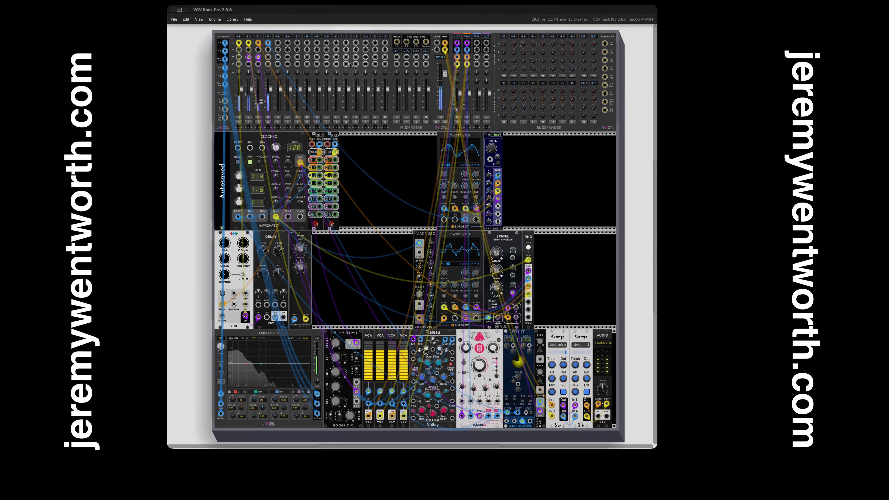
{"action": "mouse_move", "coordinate": [533, 43]}
{"action": "left_mouse_down"}
{"action": "mouse_move", "coordinate": [532, 26]}
{"action": "mouse_move", "coordinate": [533, 49]}
{"action": "left_mouse_up"}
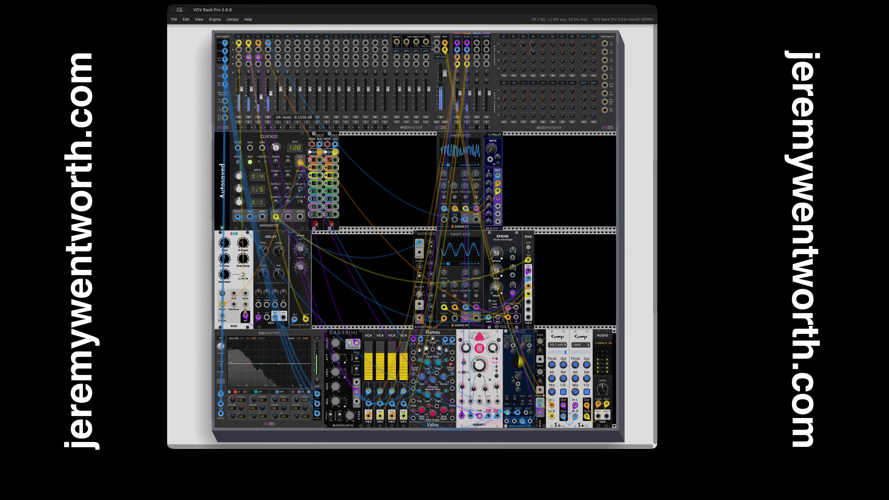
Add a VCF beside the random module and insert it between the second Twist VCO and mixer channel 4, using its low-pass output
{"action": "right_click", "coordinate": [506, 189]}
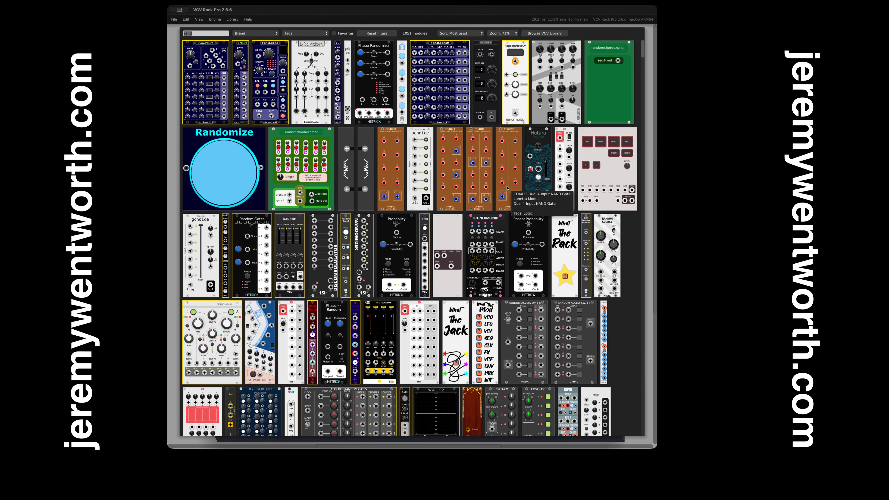
{"action": "key", "text": "BackSpace"}
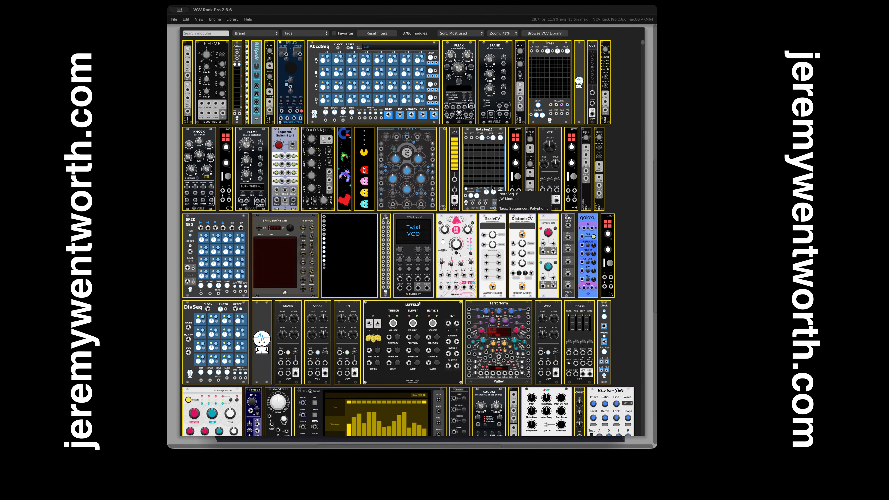
{"action": "key", "text": "Escape"}
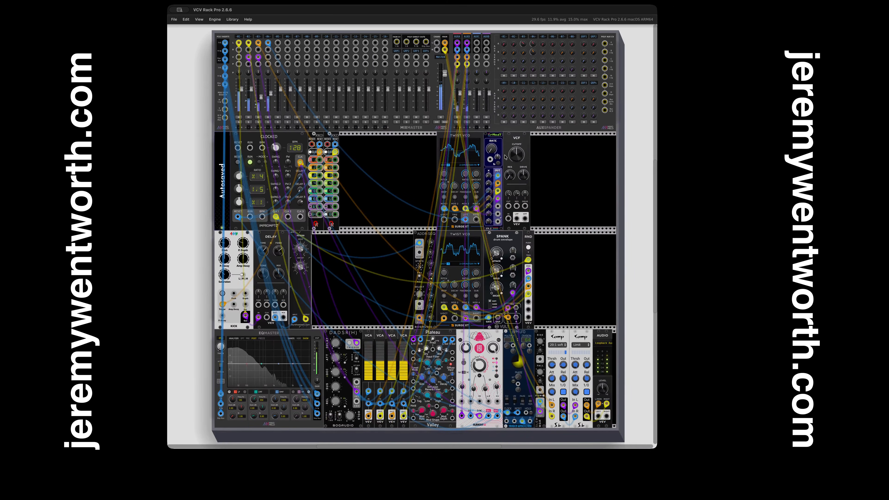
{"action": "left_click_drag", "start_coordinate": [466, 220], "coordinate": [517, 218]}
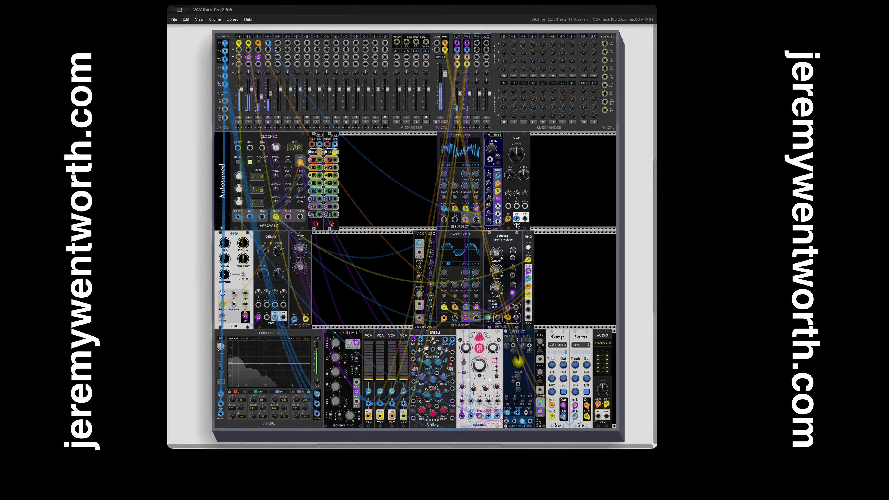
Patch a bottom-row modulation output into the VCF's cutoff CV input and a random module output into its resonance CV input
{"action": "left_click_drag", "start_coordinate": [508, 206], "coordinate": [540, 412]}
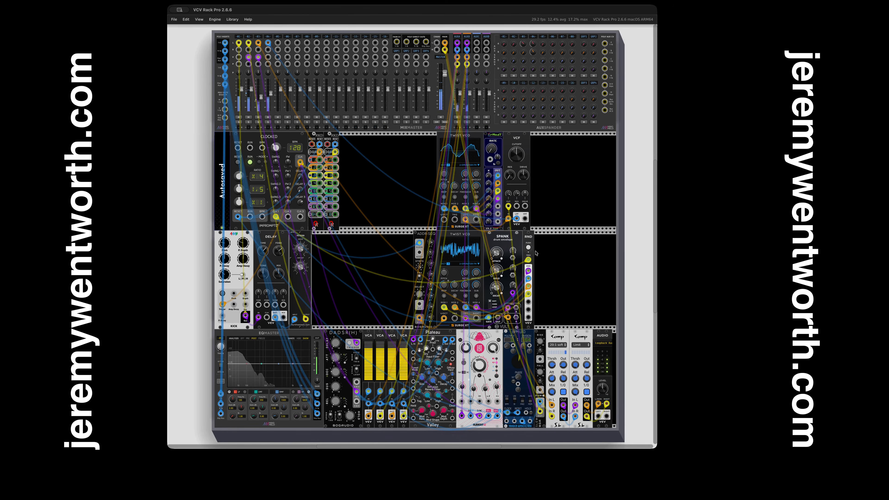
{"action": "left_click_drag", "start_coordinate": [517, 208], "coordinate": [499, 207]}
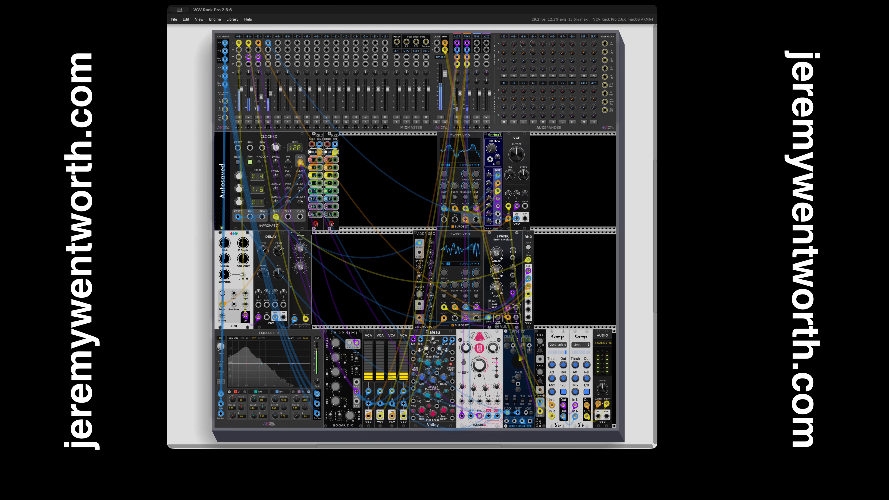
Fine-tune the lower modulation amount on the Spank envelope
{"action": "mouse_move", "coordinate": [494, 150]}
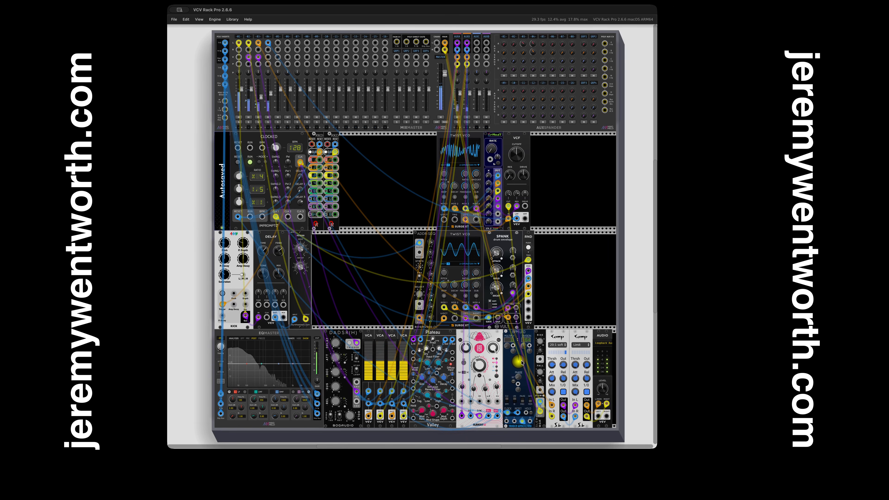
{"action": "mouse_move", "coordinate": [513, 287]}
{"action": "left_click_drag", "start_coordinate": [513, 286], "coordinate": [513, 287]}
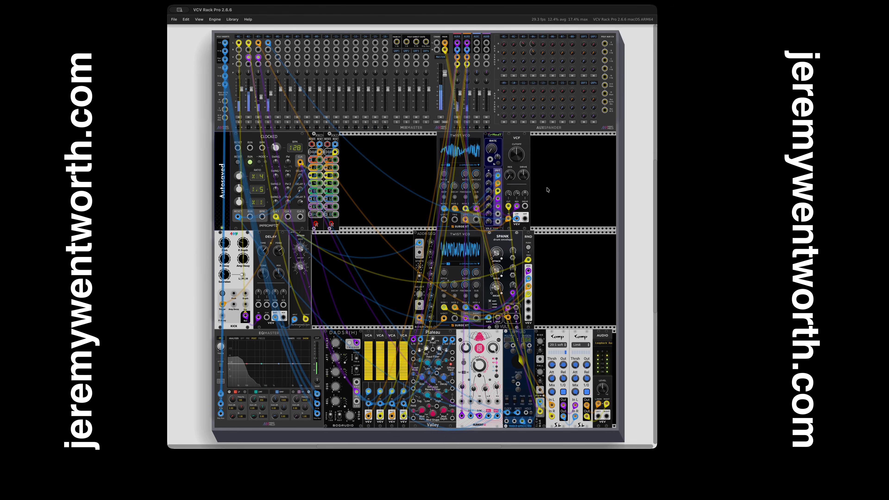
Move the second Twist VCO, random module and VCF into the third row, and shift both synth voices left
{"action": "left_click_drag", "start_coordinate": [548, 189], "coordinate": [580, 297]}
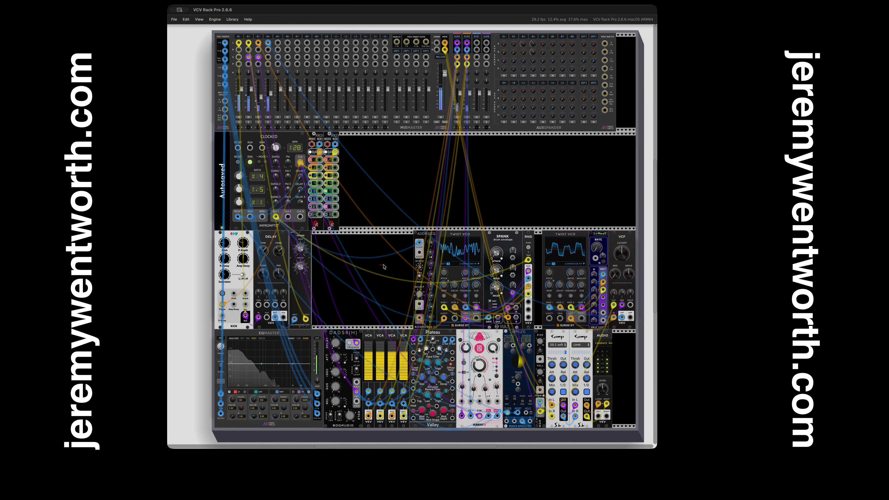
{"action": "left_click_drag", "start_coordinate": [641, 275], "coordinate": [643, 276]}
{"action": "left_click_drag", "start_coordinate": [537, 235], "coordinate": [478, 235]}
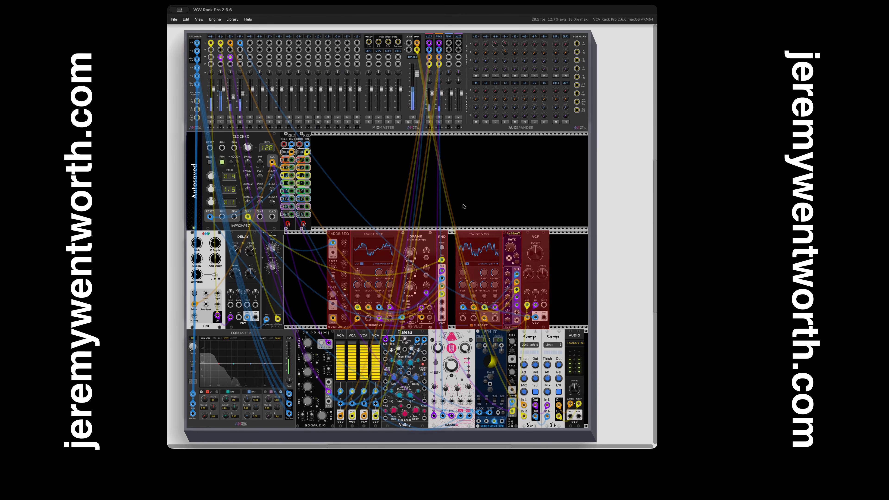
{"action": "left_click", "coordinate": [411, 191]}
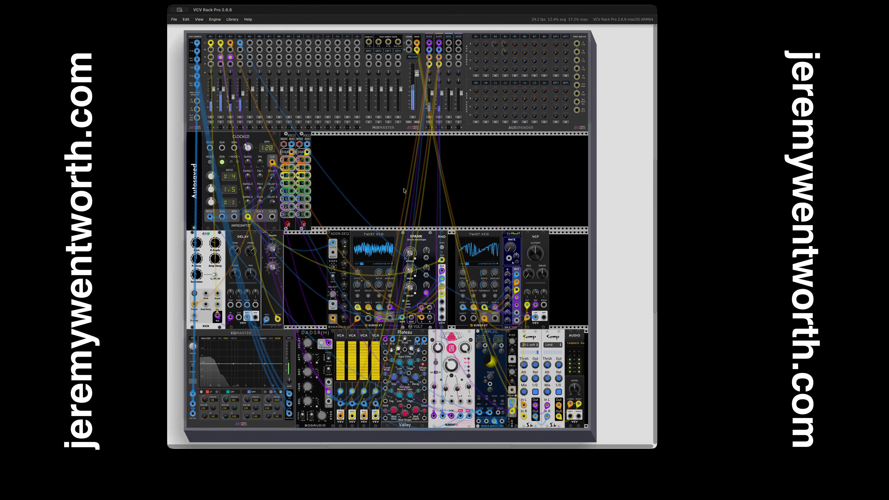
Add a GRID SEQ and an FM-OP to the second row, and set the GRID SEQ's octave to -2
{"action": "right_click", "coordinate": [411, 192]}
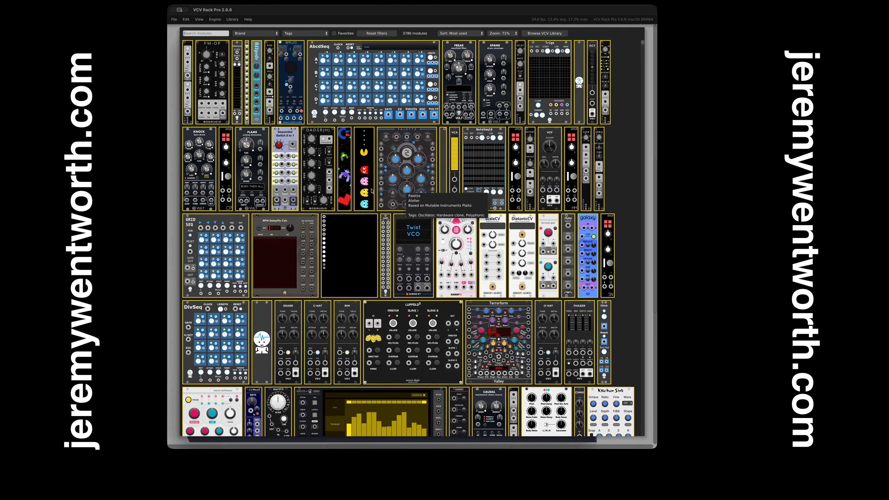
{"action": "left_click_drag", "start_coordinate": [226, 230], "coordinate": [417, 201]}
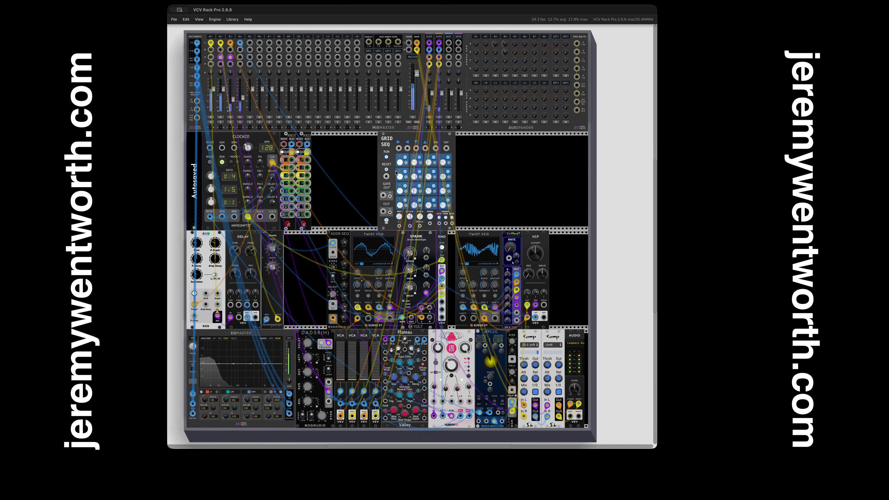
{"action": "right_click", "coordinate": [467, 171]}
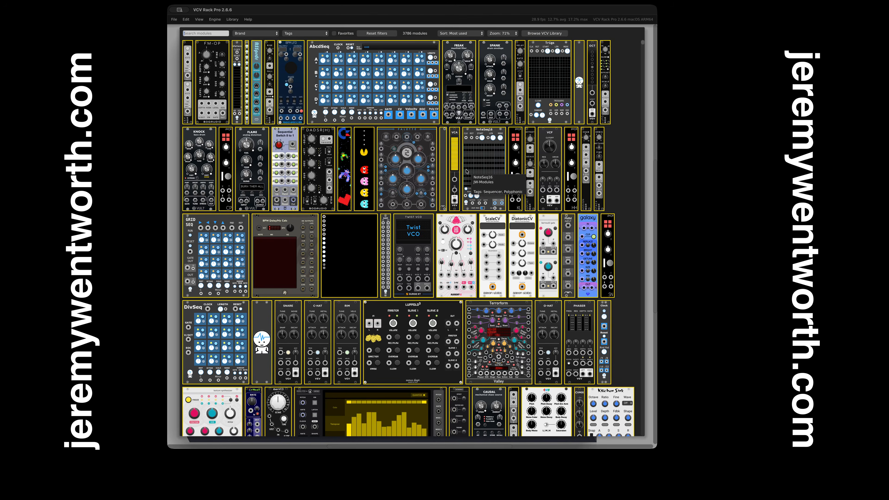
{"action": "left_click", "coordinate": [220, 62]}
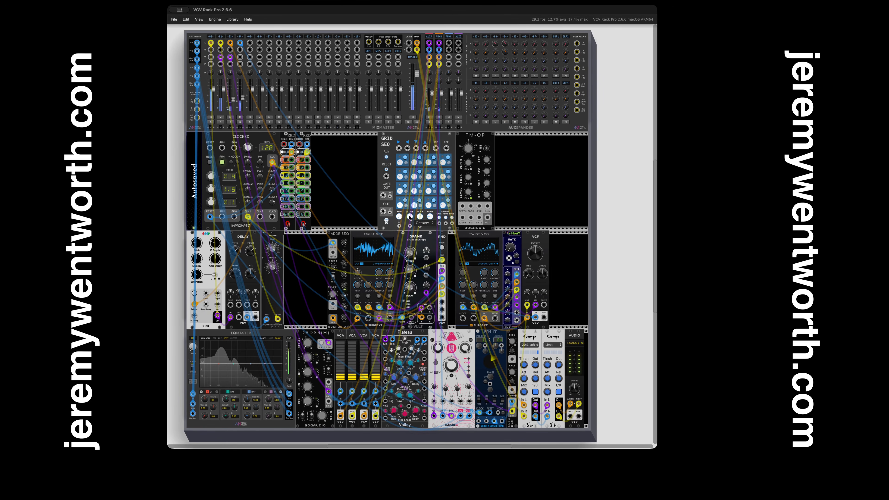
Clock the GRID SEQ from Clocked, patch its gate and pitch outputs to the FM-OP, and send the FM-OP to mixer channel 5
{"action": "left_click_drag", "start_coordinate": [399, 148], "coordinate": [250, 216]}
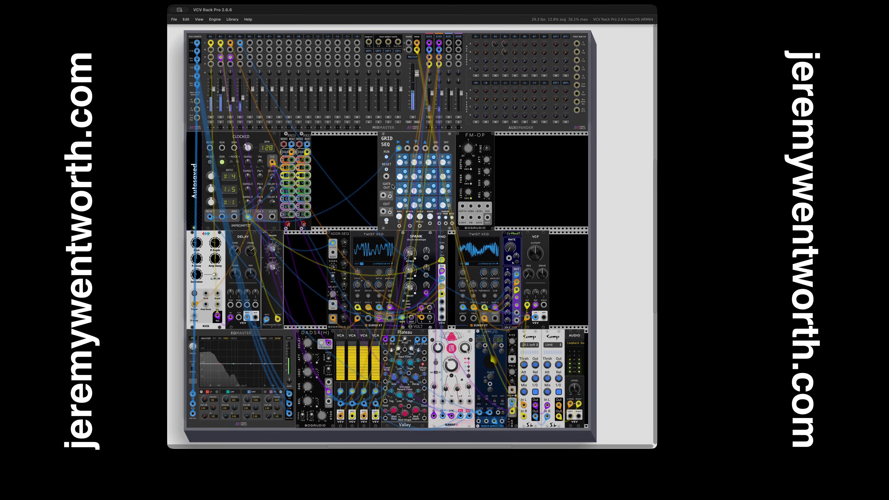
{"action": "mouse_move", "coordinate": [383, 196]}
{"action": "left_mouse_down"}
{"action": "mouse_move", "coordinate": [438, 221]}
{"action": "mouse_move", "coordinate": [478, 217]}
{"action": "mouse_move", "coordinate": [384, 211]}
{"action": "left_mouse_up"}
{"action": "left_click_drag", "start_coordinate": [487, 217], "coordinate": [249, 43]}
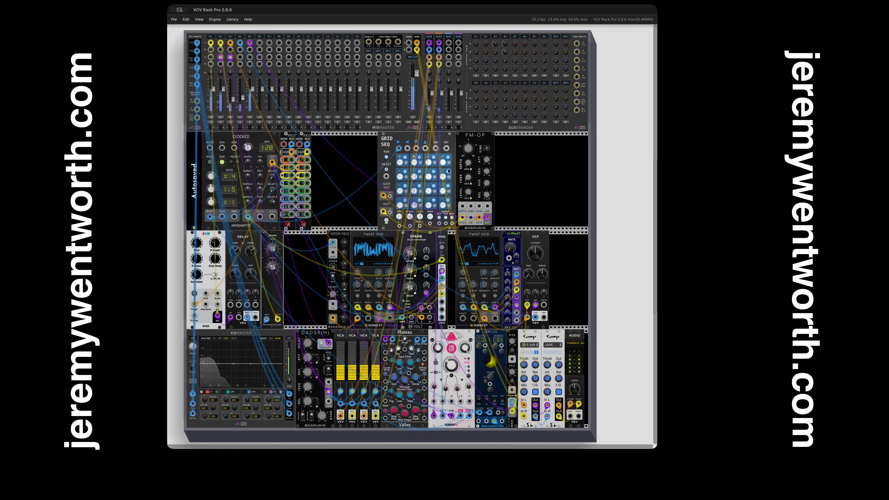
Adjust the FM-OP's feedback and lower mixer channel 5's level to about -9 dB
{"action": "left_click_drag", "start_coordinate": [468, 176], "coordinate": [468, 175]}
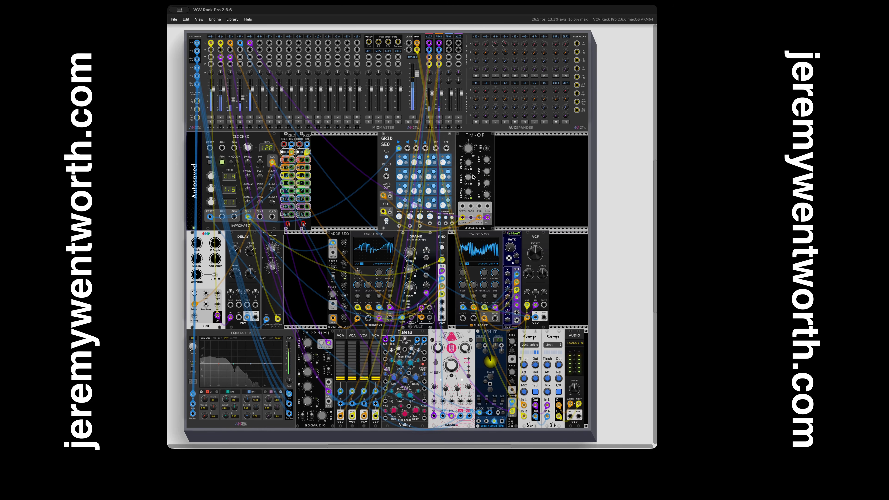
{"action": "left_click_drag", "start_coordinate": [252, 91], "coordinate": [252, 94]}
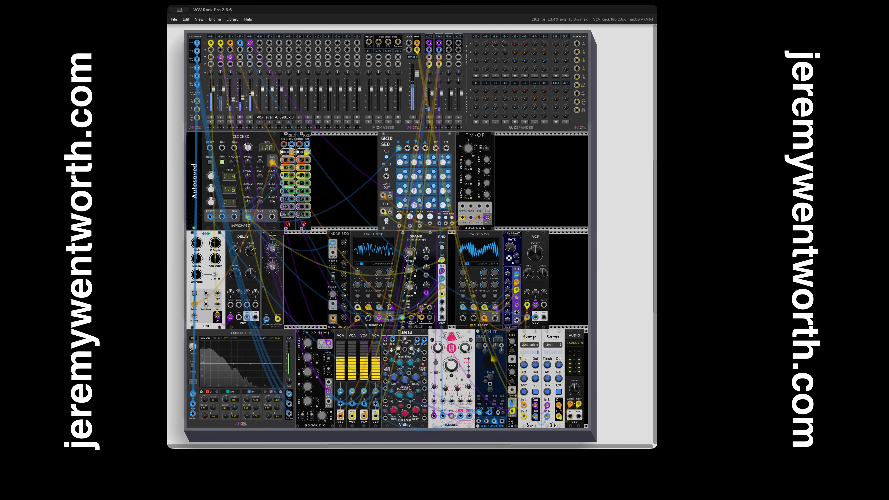
{"action": "left_click_drag", "start_coordinate": [252, 93], "coordinate": [252, 93]}
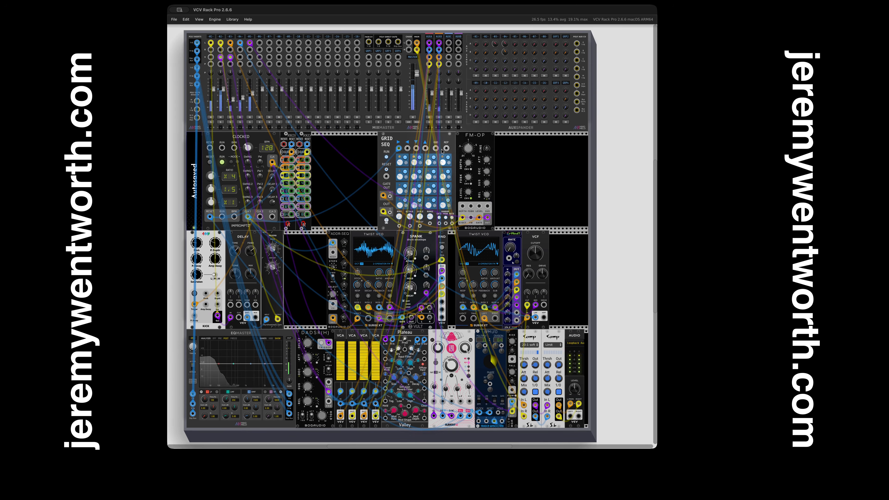
Adjust a first-row step of the GRID SEQ and set the sequencer's note range to 2
{"action": "left_click_drag", "start_coordinate": [428, 162], "coordinate": [428, 162]}
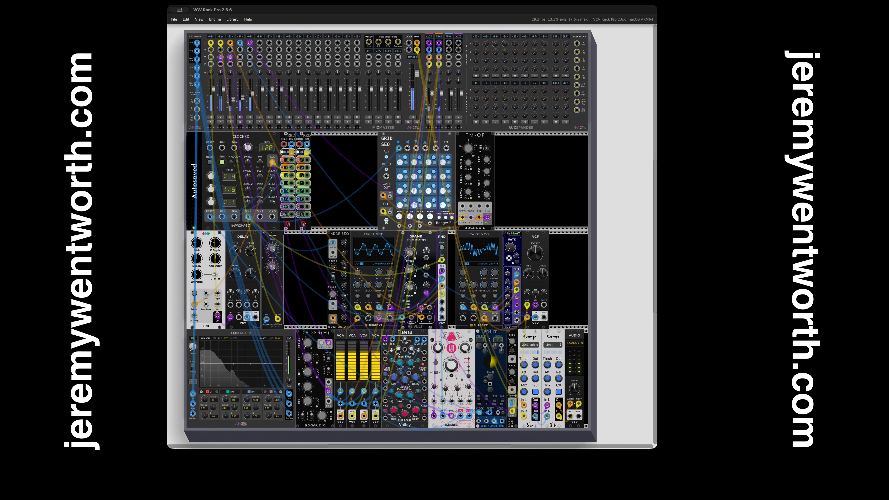
{"action": "left_click_drag", "start_coordinate": [429, 215], "coordinate": [430, 215]}
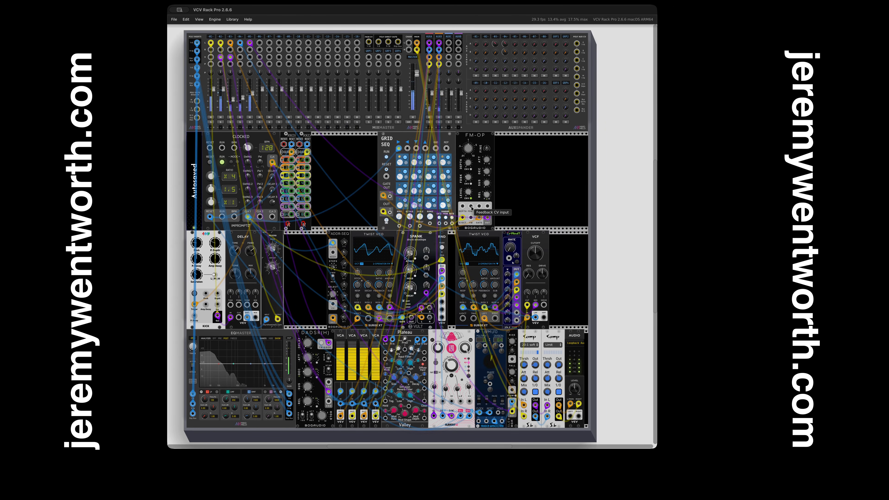
Patch a modulation output from the bottom row into the FM-OP's feedback CV input
{"action": "left_click_drag", "start_coordinate": [471, 207], "coordinate": [511, 411]}
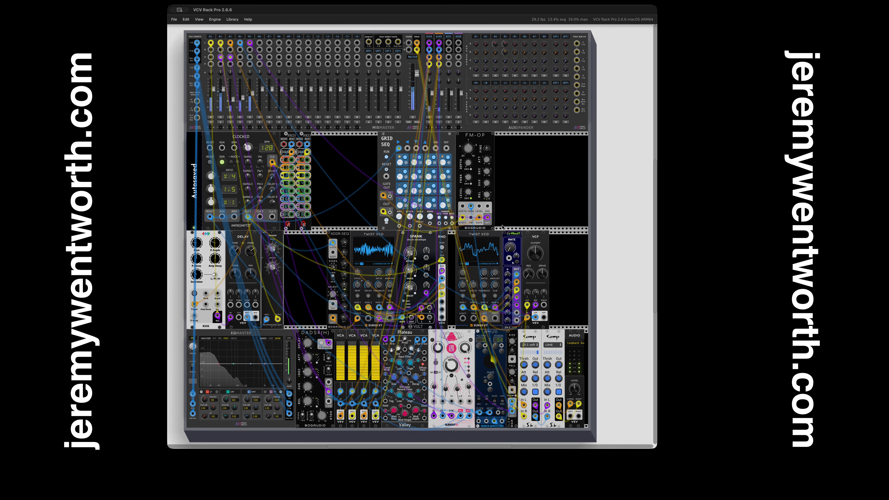
{"action": "mouse_move", "coordinate": [487, 185]}
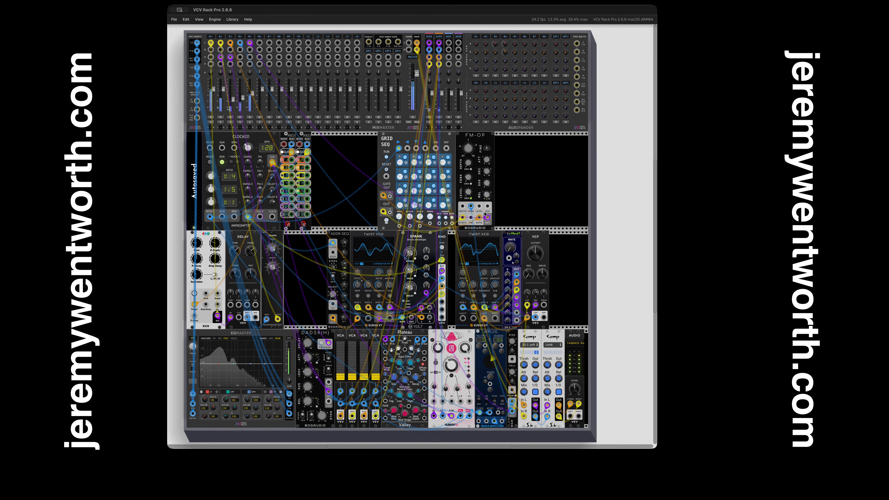
Select the GRID SEQ and FM-OP and move them directly beside the clock distribution modules in the second row
{"action": "left_click_drag", "start_coordinate": [516, 188], "coordinate": [349, 190]}
{"action": "left_click", "coordinate": [446, 198]}
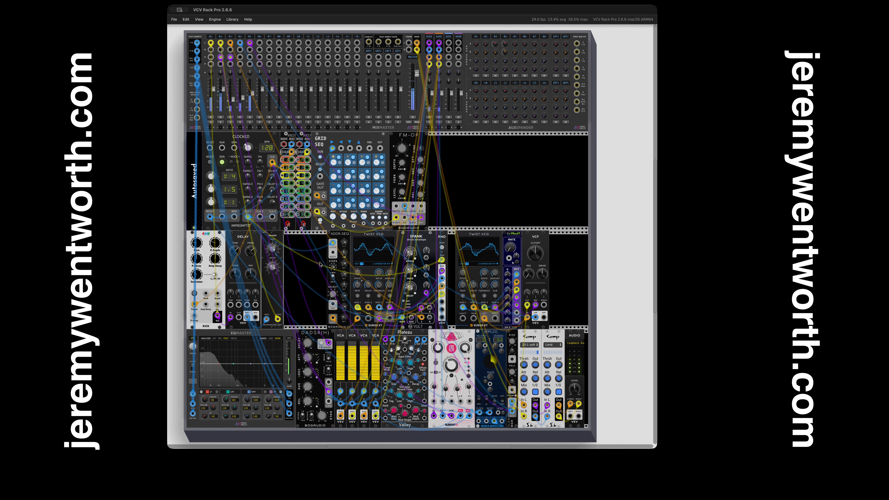
Select the two synth voices in the third row, close the gap between them and align them with the rack's right edge
{"action": "left_click_drag", "start_coordinate": [321, 264], "coordinate": [553, 274]}
{"action": "left_click_drag", "start_coordinate": [451, 273], "coordinate": [409, 274]}
{"action": "left_click", "coordinate": [536, 285]}
{"action": "left_click_drag", "start_coordinate": [535, 268], "coordinate": [422, 283]}
{"action": "left_click", "coordinate": [528, 288]}
{"action": "left_click_drag", "start_coordinate": [532, 285], "coordinate": [390, 284]}
{"action": "left_click", "coordinate": [302, 272]}
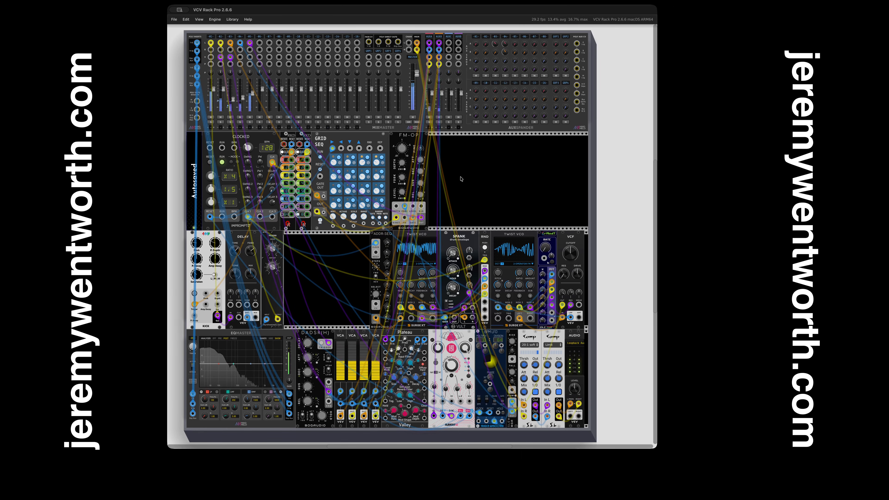
Select the patch's module groups in turn: the second row, the kick group, and the entire bottom row
{"action": "left_click_drag", "start_coordinate": [476, 175], "coordinate": [249, 177]}
{"action": "left_click_drag", "start_coordinate": [308, 268], "coordinate": [210, 265]}
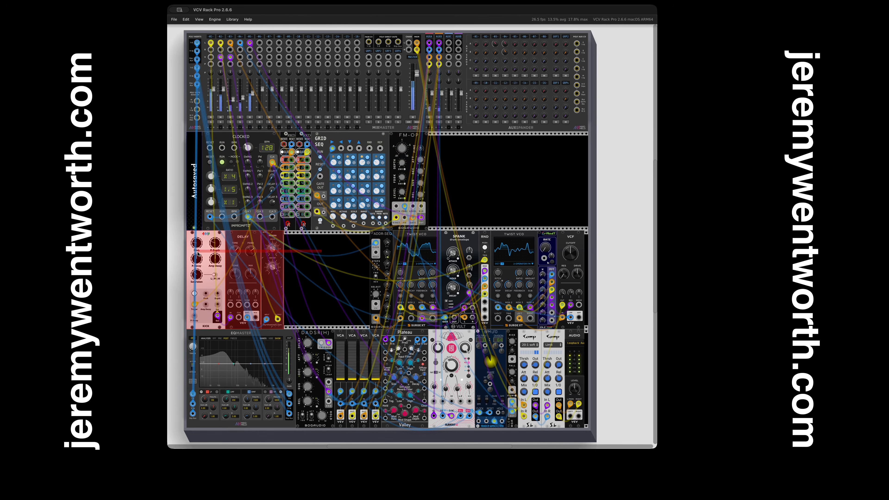
{"action": "left_click_drag", "start_coordinate": [177, 364], "coordinate": [595, 381]}
{"action": "left_click", "coordinate": [357, 295]}
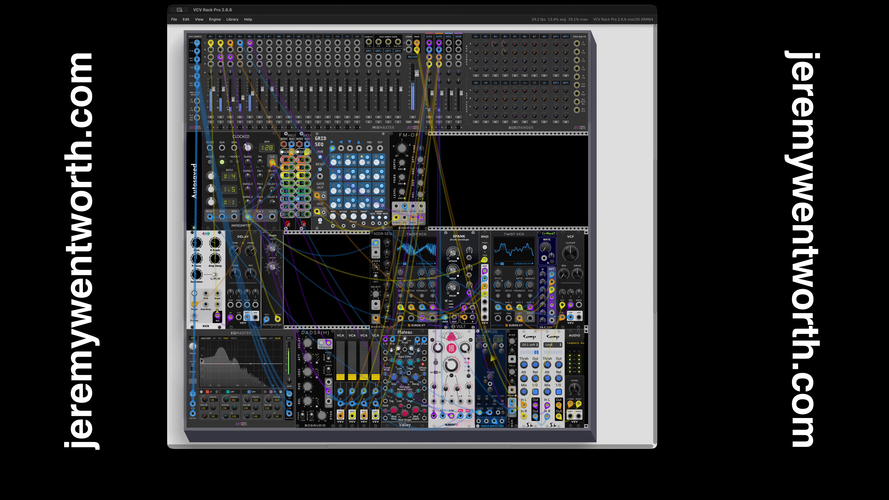
{"action": "left_click_drag", "start_coordinate": [172, 385], "coordinate": [595, 386]}
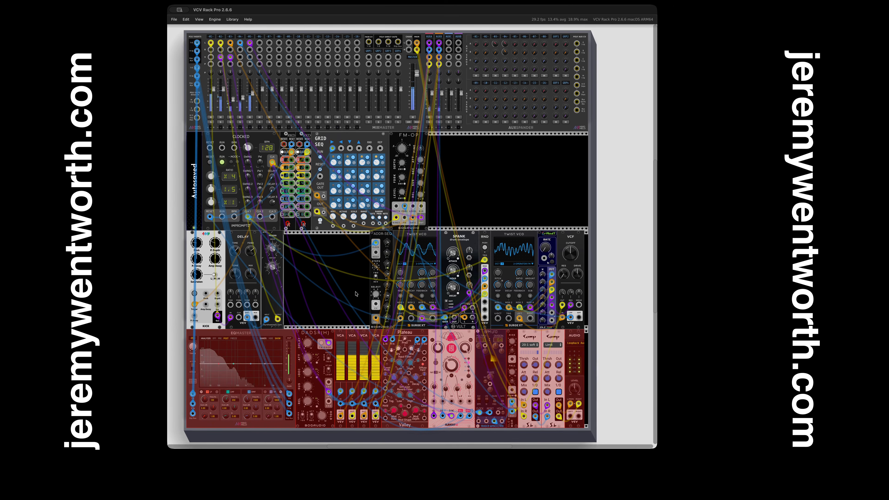
Clear the selection and add the white Tom drum module and a narrow pattern sequencer in the third row's empty gap
{"action": "left_click", "coordinate": [357, 295]}
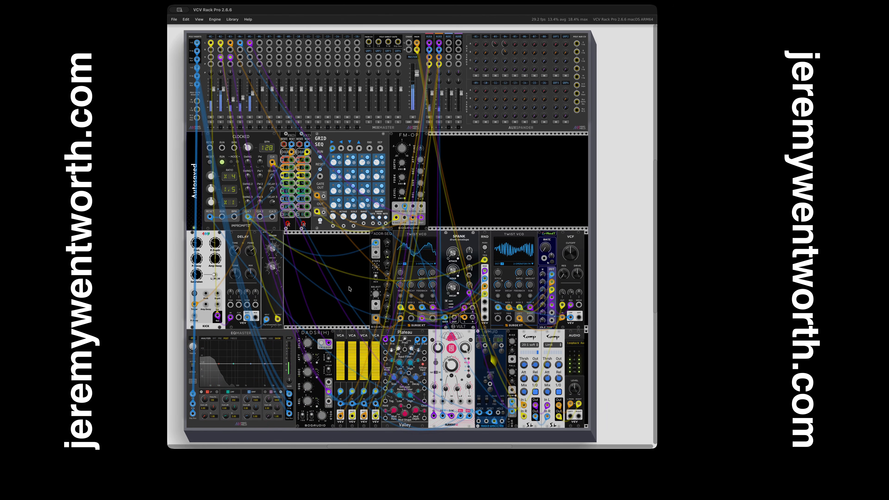
{"action": "right_click", "coordinate": [305, 282]}
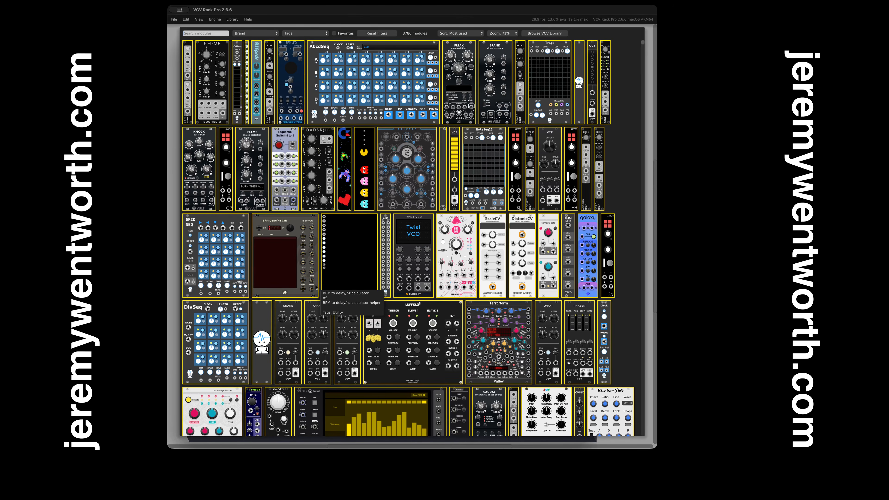
{"action": "type", "text": "tom"}
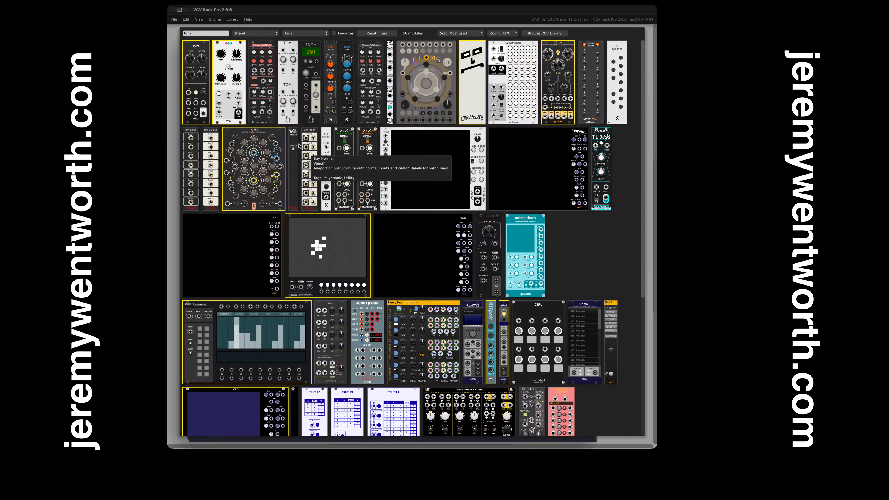
{"action": "left_click_drag", "start_coordinate": [241, 87], "coordinate": [328, 269]}
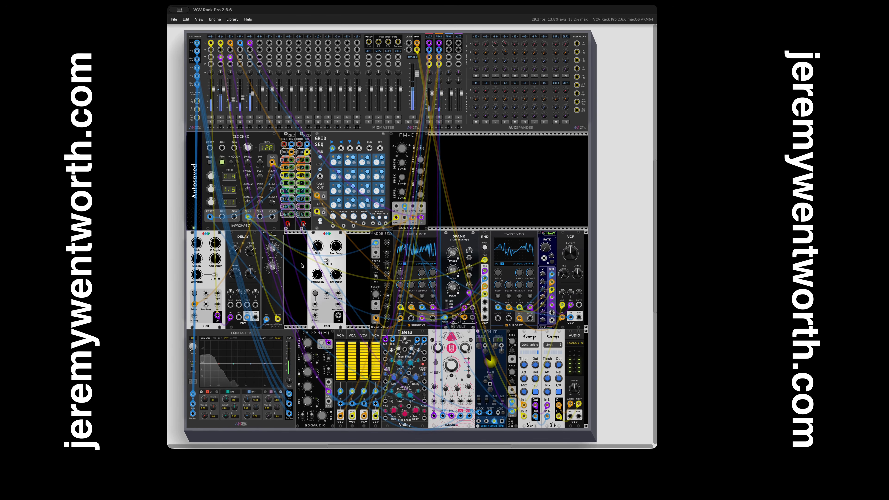
{"action": "right_click", "coordinate": [302, 265]}
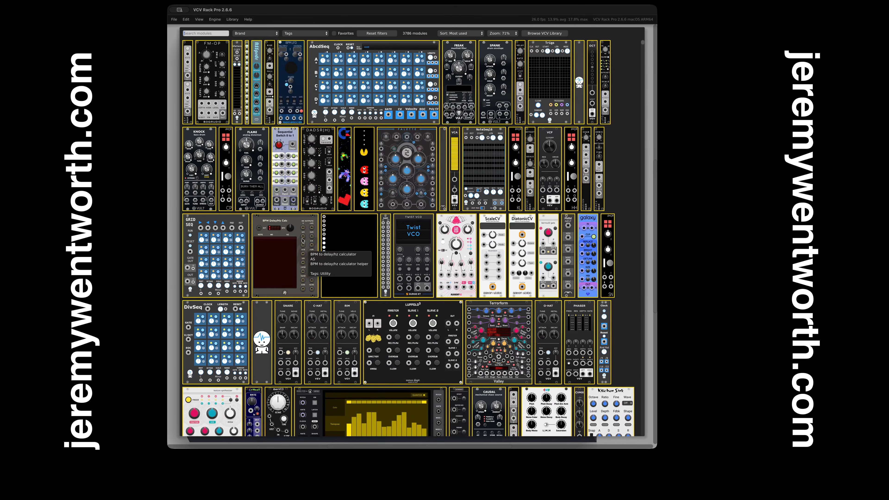
{"action": "left_click", "coordinate": [235, 51]}
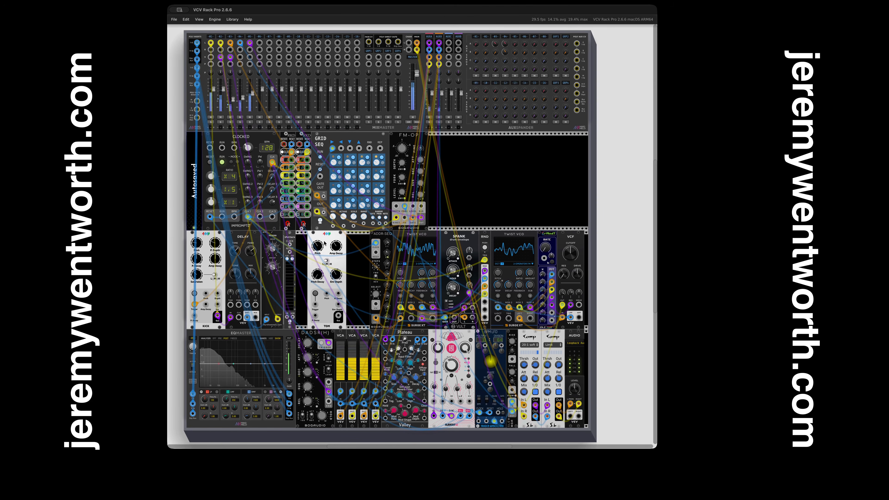
Patch the tom's sequencer to Clocked's first clock and reset outputs, and the tom's output to mixer channel 6
{"action": "left_click_drag", "start_coordinate": [290, 245], "coordinate": [248, 216]}
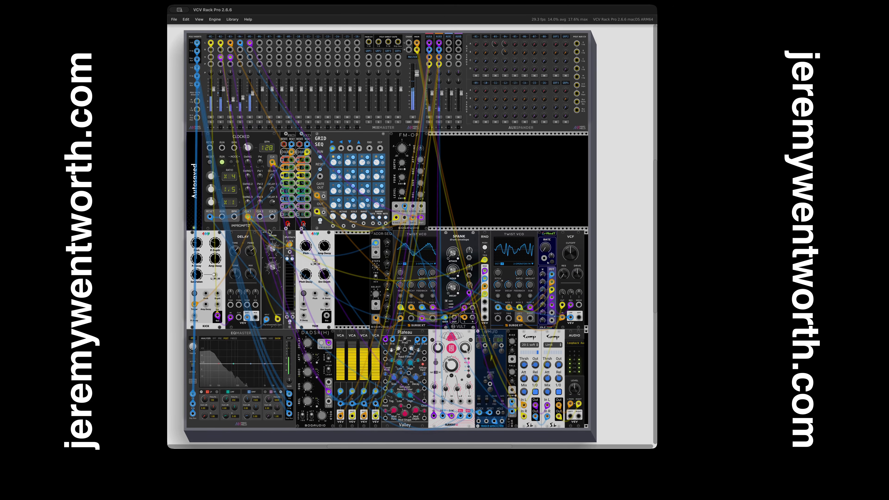
{"action": "left_click_drag", "start_coordinate": [292, 254], "coordinate": [210, 220]}
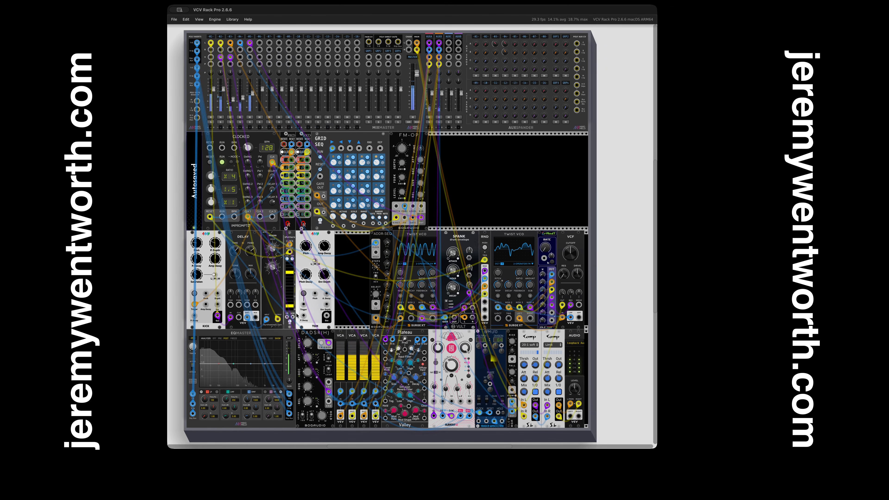
{"action": "left_click_drag", "start_coordinate": [326, 316], "coordinate": [259, 42]}
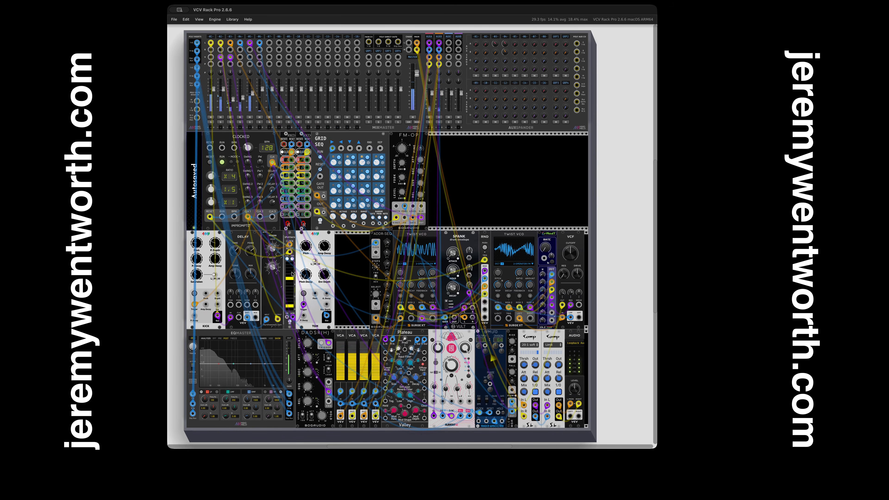
{"action": "mouse_move", "coordinate": [306, 249]}
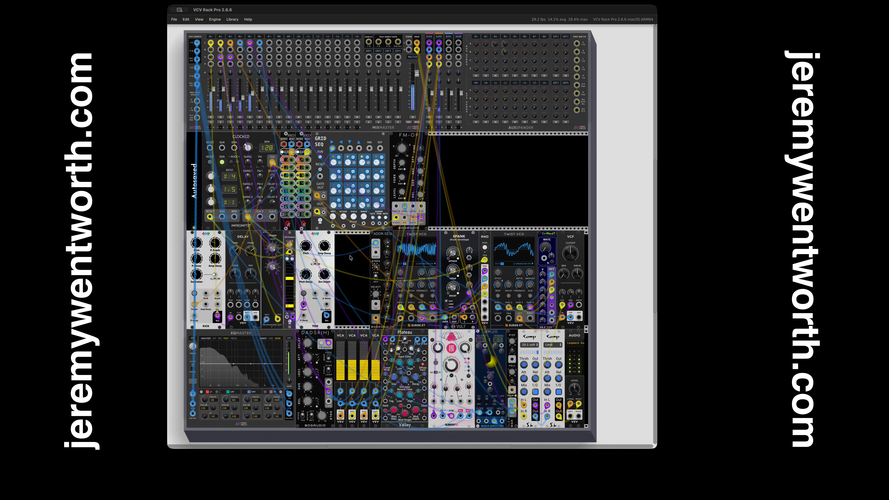
Select the two synth voices in the third row and move them directly beside the Tom module
{"action": "left_click_drag", "start_coordinate": [352, 257], "coordinate": [609, 270]}
{"action": "left_click_drag", "start_coordinate": [531, 234], "coordinate": [496, 231]}
{"action": "left_click", "coordinate": [496, 212]}
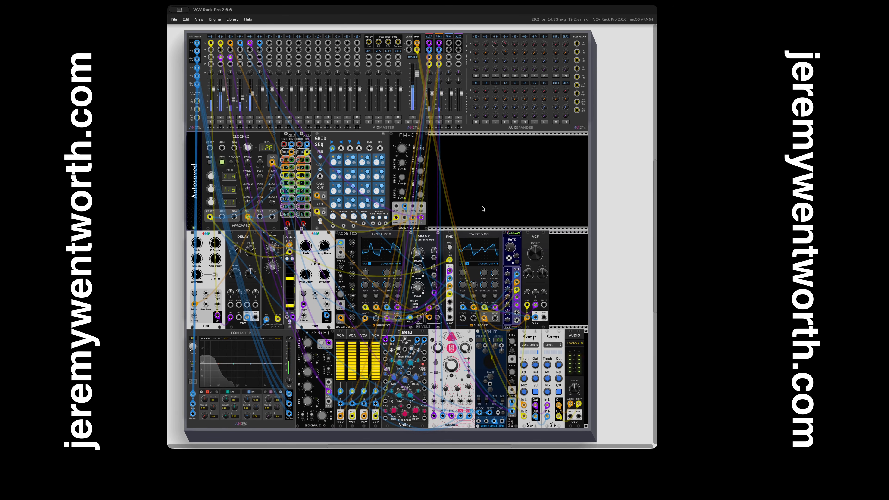
Add a second narrow pattern sequencer beside the FM-OP and patch it to Clocked's first clock and reset outputs
{"action": "right_click", "coordinate": [470, 204]}
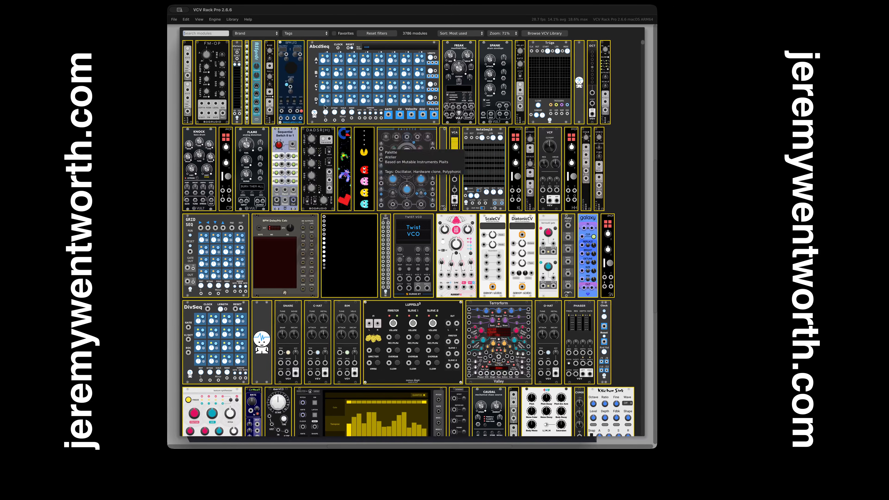
{"action": "left_click", "coordinate": [236, 49]}
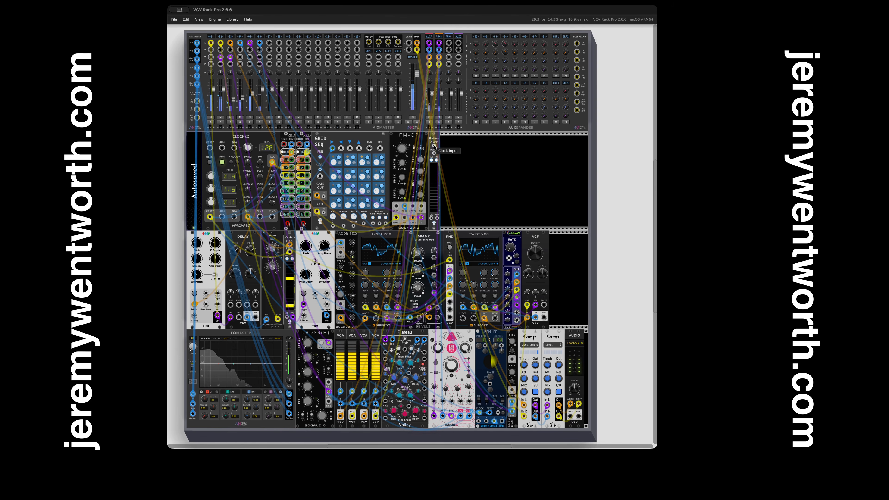
{"action": "left_click_drag", "start_coordinate": [434, 146], "coordinate": [248, 216]}
{"action": "left_click_drag", "start_coordinate": [434, 153], "coordinate": [209, 217]}
{"action": "left_click", "coordinate": [436, 160]}
Add the white Snare module beside the new pattern sequencer in the second row and patch its output to mixer channel 7
{"action": "right_click", "coordinate": [445, 165]}
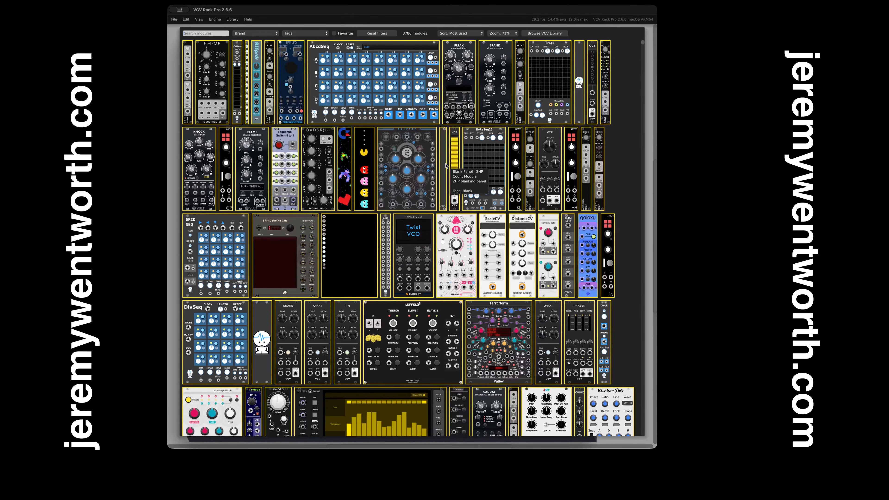
{"action": "type", "text": "snare"}
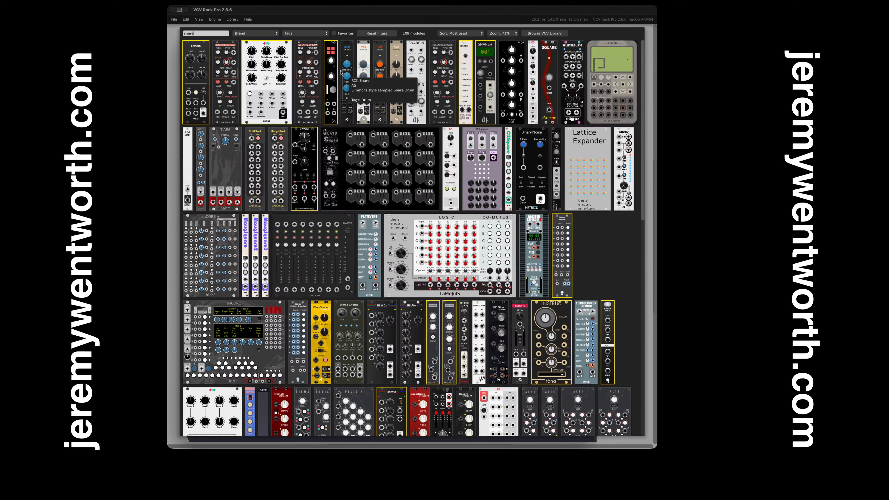
{"action": "left_click", "coordinate": [282, 76]}
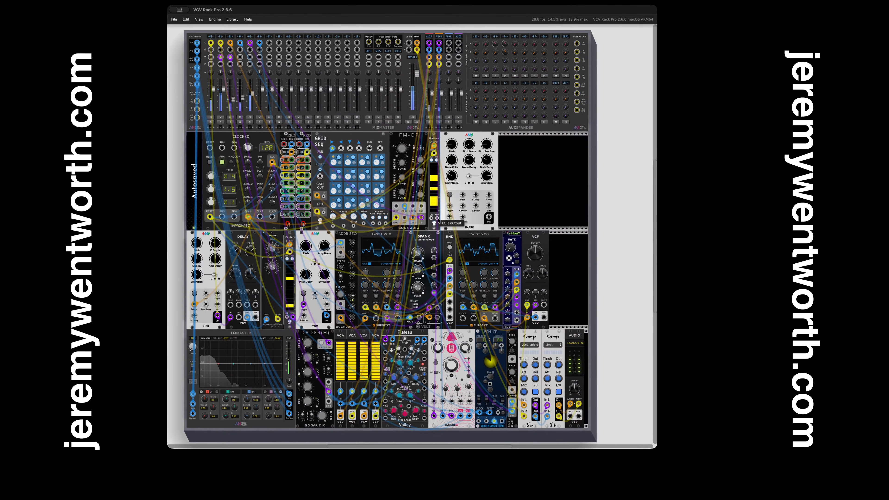
{"action": "left_click_drag", "start_coordinate": [438, 219], "coordinate": [269, 42]}
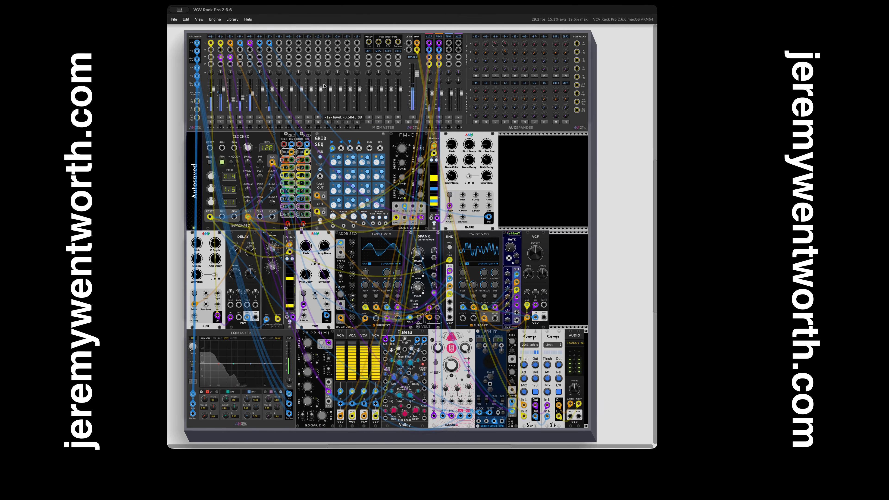